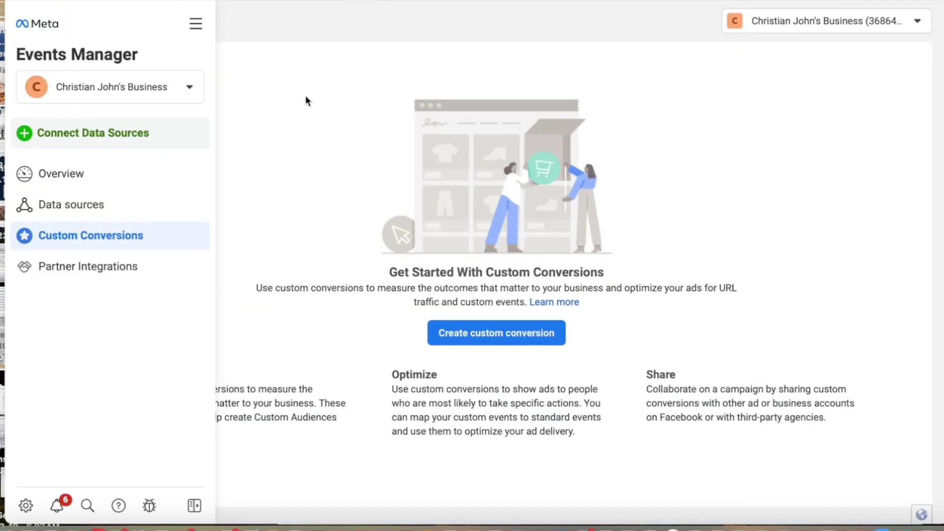
From the Events Manager Overview, open the Connect a New Data Source dialog
{"action": "key", "text": "super+l"}
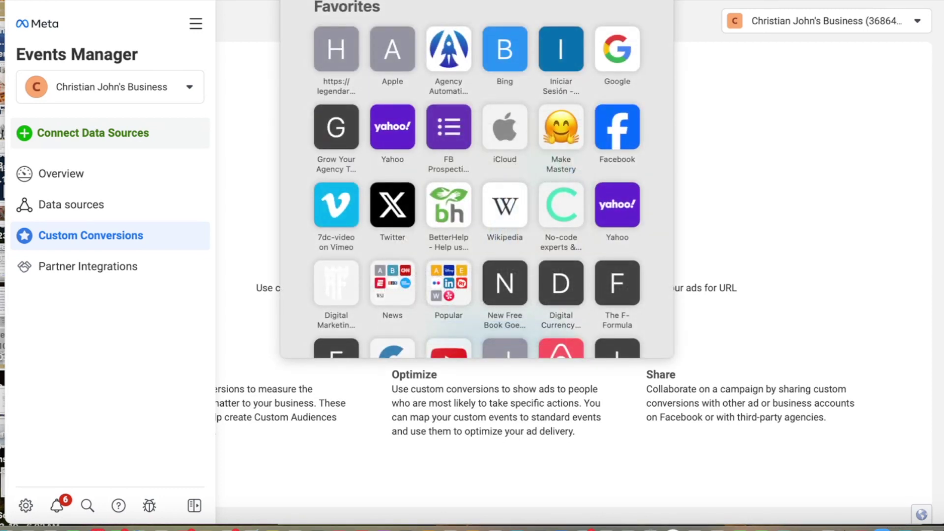
{"action": "left_click", "coordinate": [807, 117]}
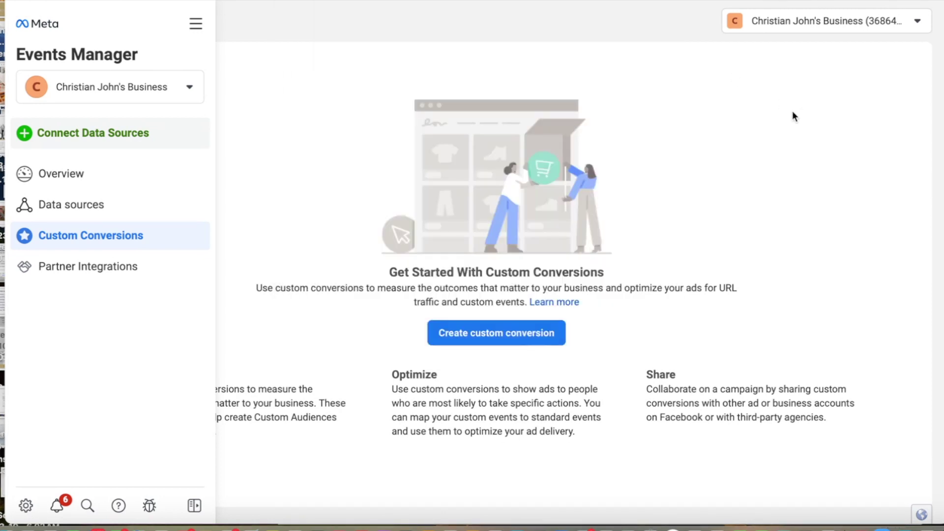
{"action": "left_click", "coordinate": [104, 175]}
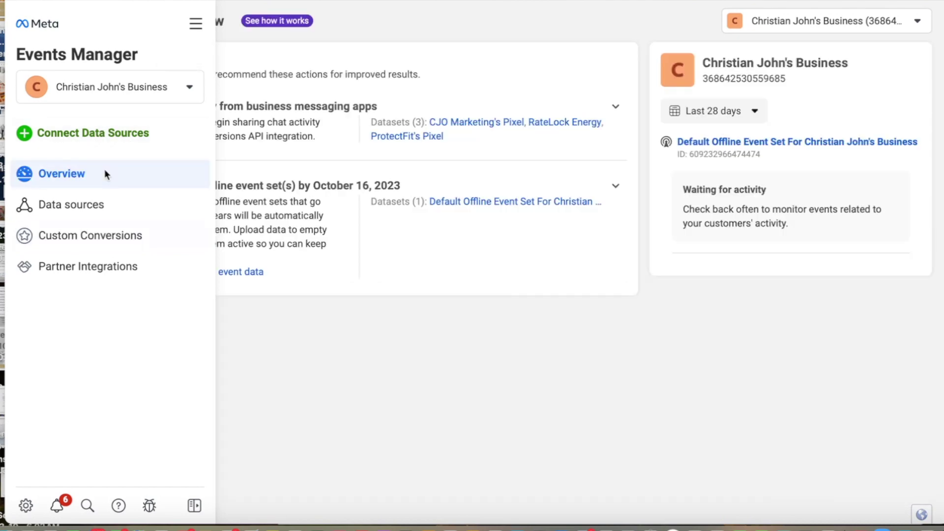
{"action": "left_click", "coordinate": [132, 134]}
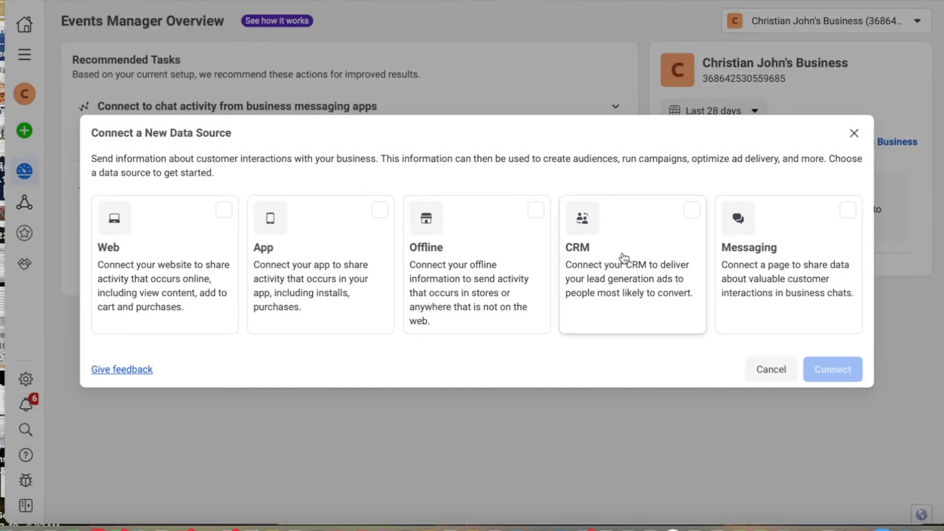
Choose CRM as the data source type and continue past the CRM introduction
{"action": "left_click", "coordinate": [659, 243]}
{"action": "left_click", "coordinate": [830, 369]}
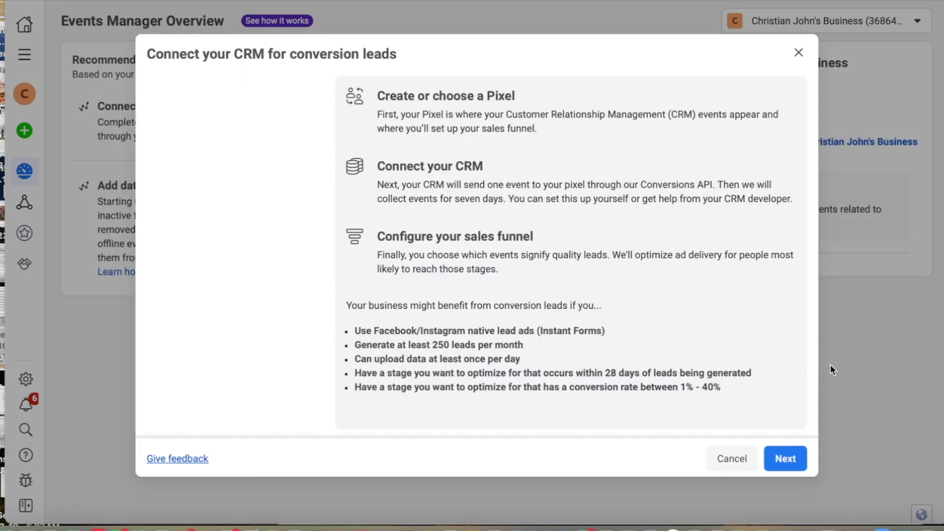
{"action": "left_click", "coordinate": [785, 458]}
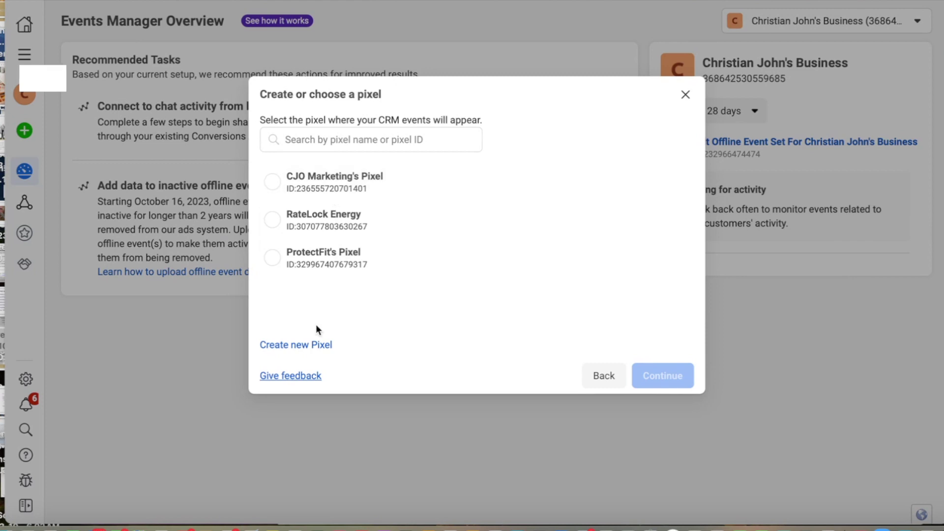
Create a new pixel named 'Systems Kings'
{"action": "left_click", "coordinate": [296, 346]}
{"action": "left_click", "coordinate": [259, 150]}
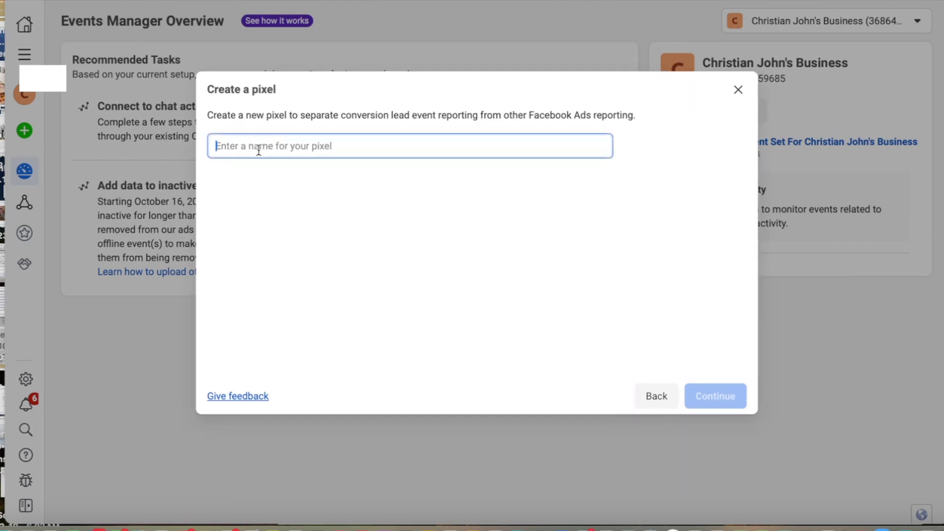
{"action": "type", "text": "Systems Kings"}
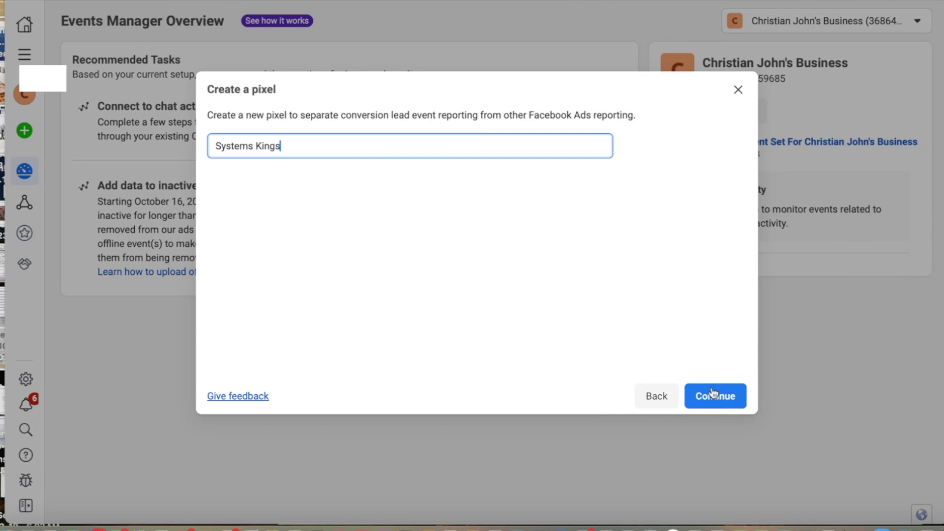
{"action": "left_click", "coordinate": [716, 394]}
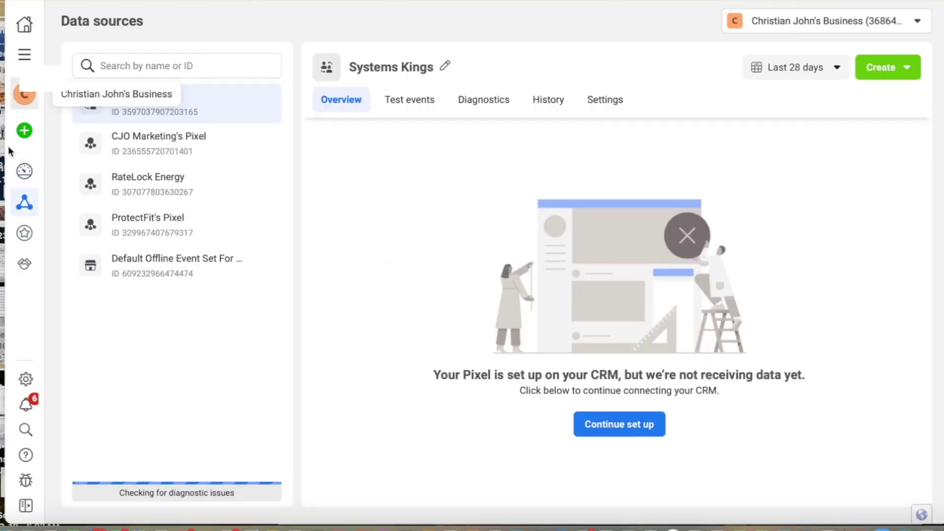
In the Systems Kings pixel's Settings tab, continue to the Choose your CRM step
{"action": "mouse_move", "coordinate": [7, 152]}
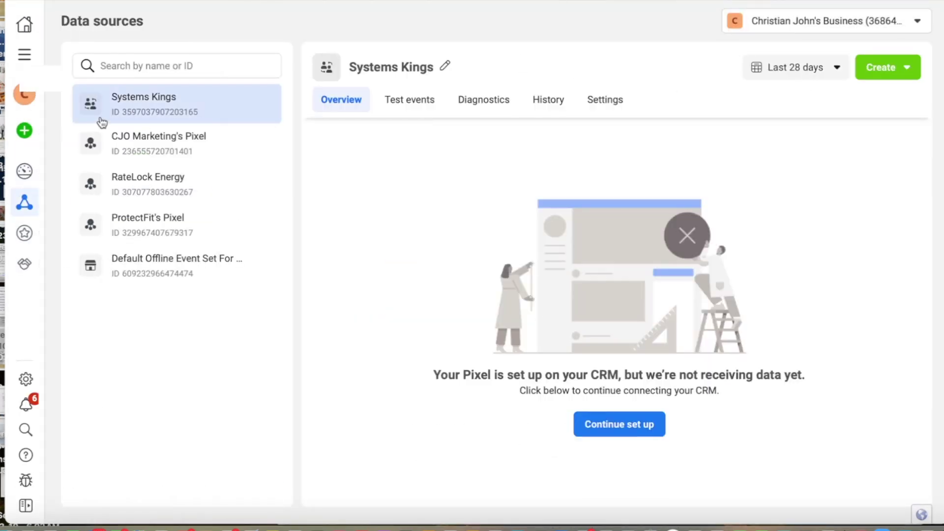
{"action": "left_click", "coordinate": [598, 98]}
{"action": "scroll", "coordinate": [668, 344], "scroll_direction": "down", "scroll_amount": 15}
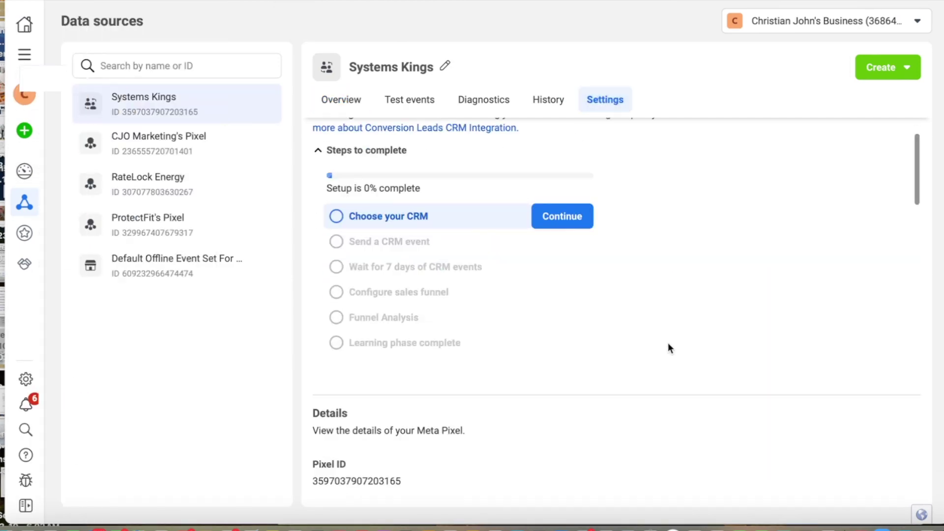
{"action": "scroll", "coordinate": [668, 343], "scroll_direction": "up", "scroll_amount": 15}
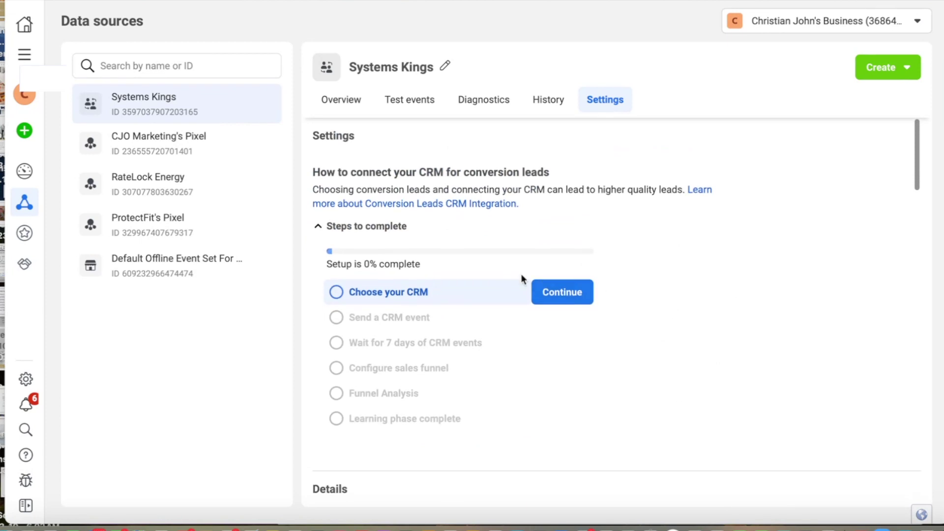
{"action": "left_click", "coordinate": [554, 300]}
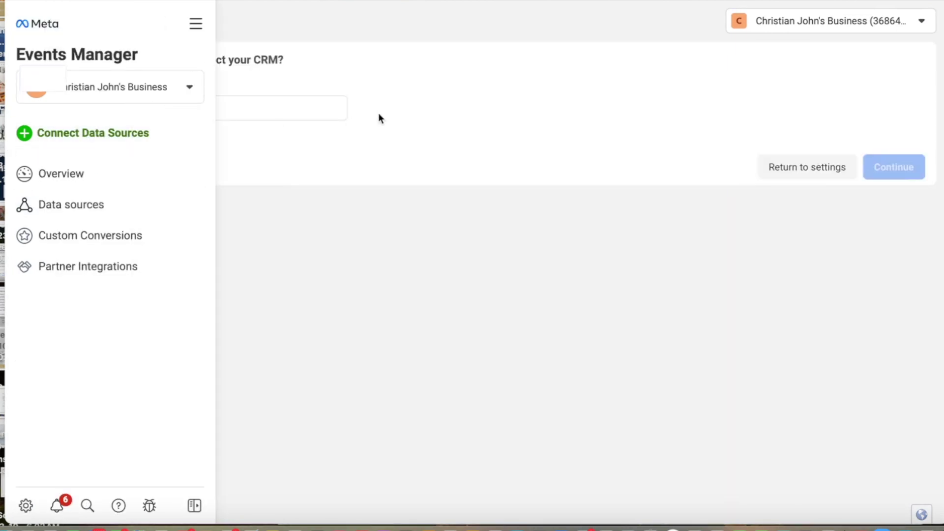
Select LeadConnector as the CRM, connected through the no-code third-party partner option
{"action": "left_click", "coordinate": [271, 103]}
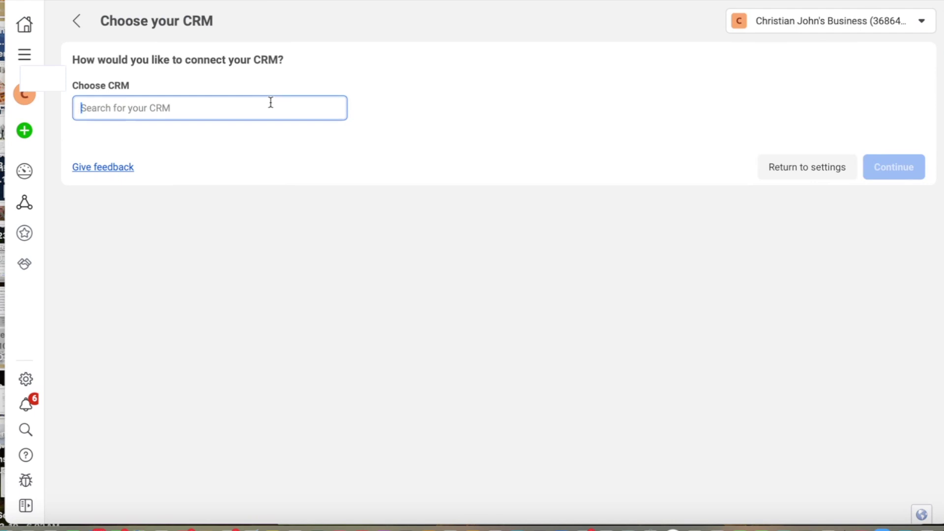
{"action": "type", "text": "LeadC"}
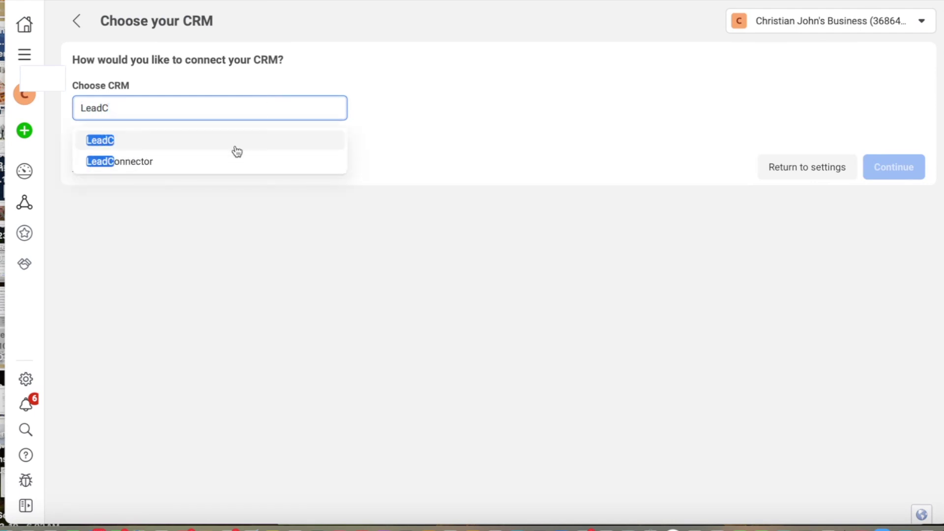
{"action": "left_click", "coordinate": [192, 163]}
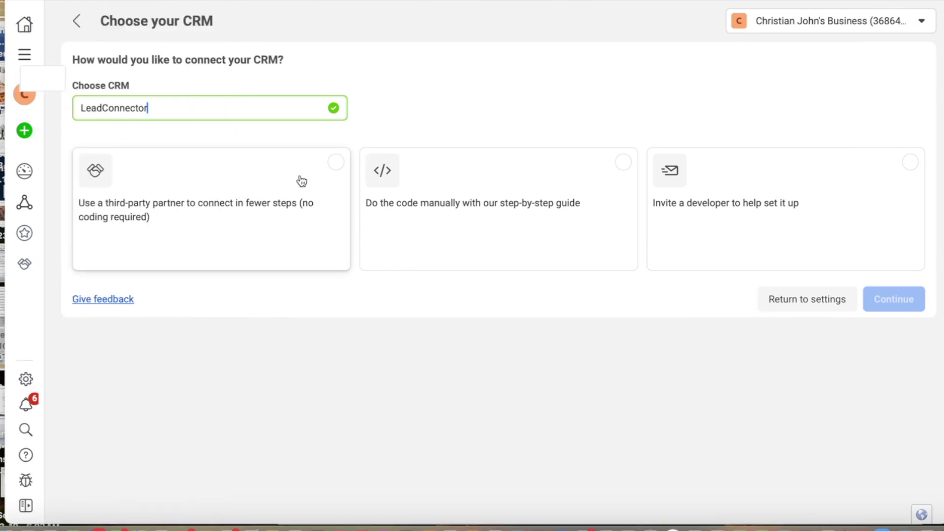
{"action": "left_click", "coordinate": [319, 179]}
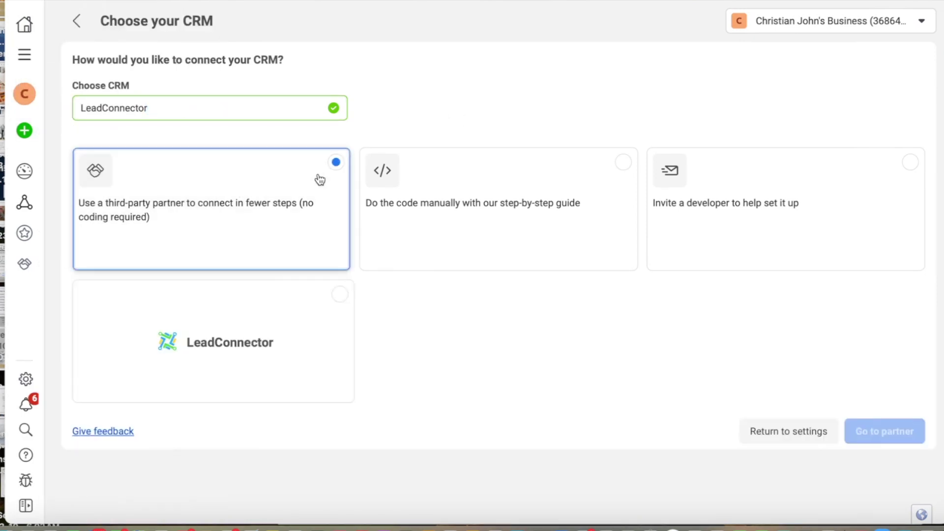
{"action": "left_click", "coordinate": [309, 330]}
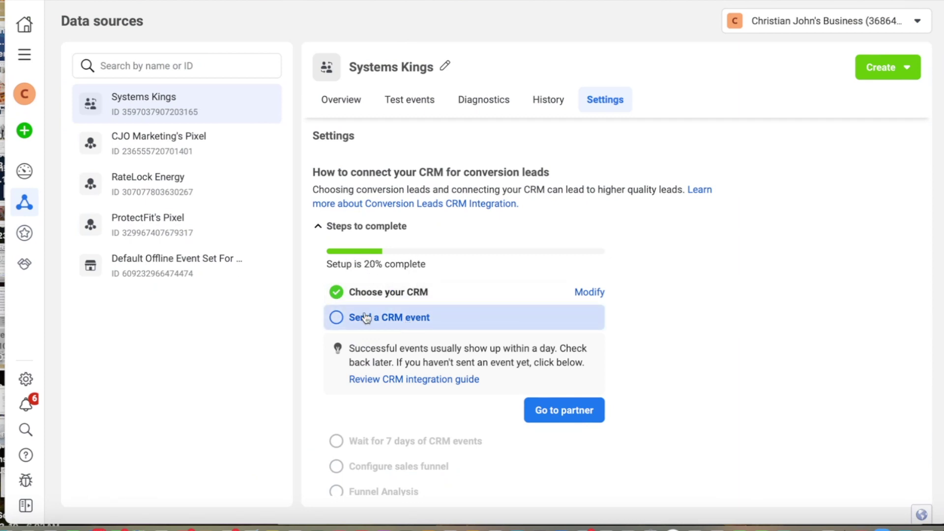
{"action": "scroll", "coordinate": [443, 312], "scroll_direction": "down", "scroll_amount": 2}
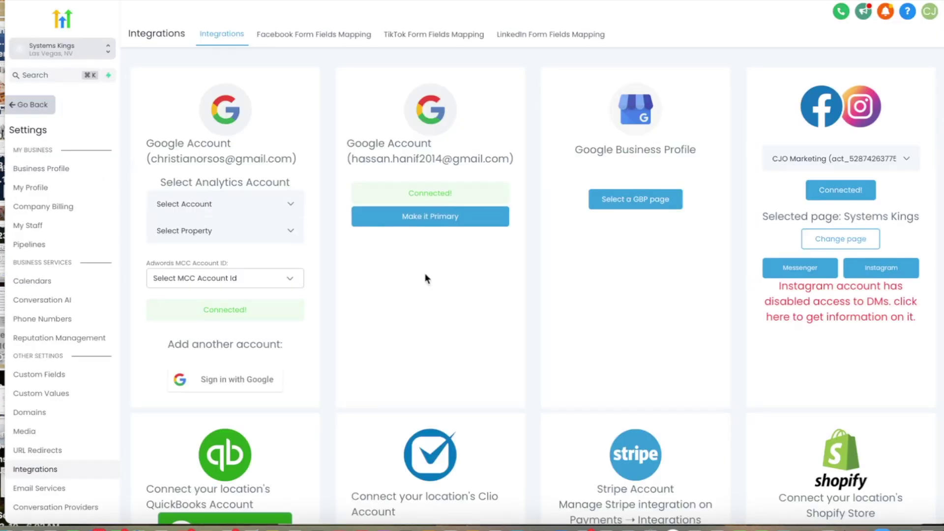
{"action": "scroll", "coordinate": [464, 289], "scroll_direction": "down", "scroll_amount": 2}
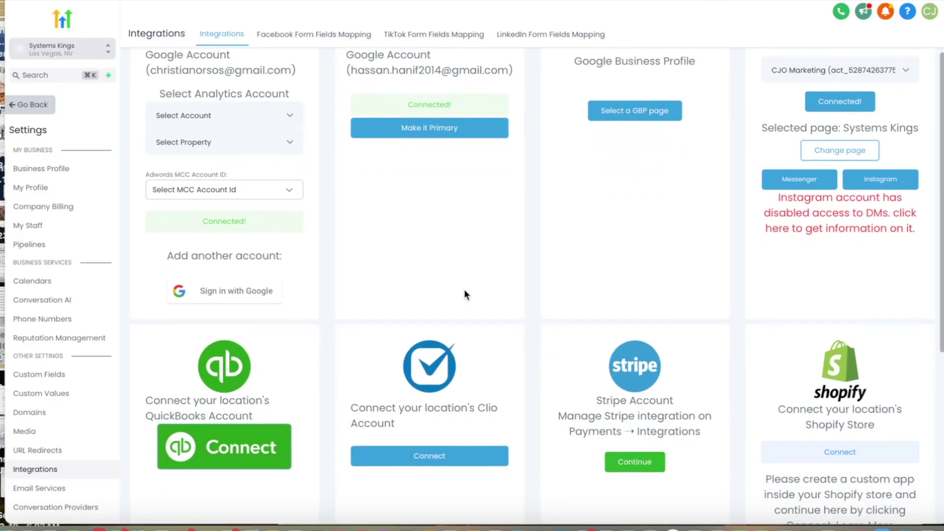
Keep CJO Marketing as the Facebook ad account and view the Facebook Form Fields Mapping
{"action": "scroll", "coordinate": [464, 289], "scroll_direction": "up", "scroll_amount": 2}
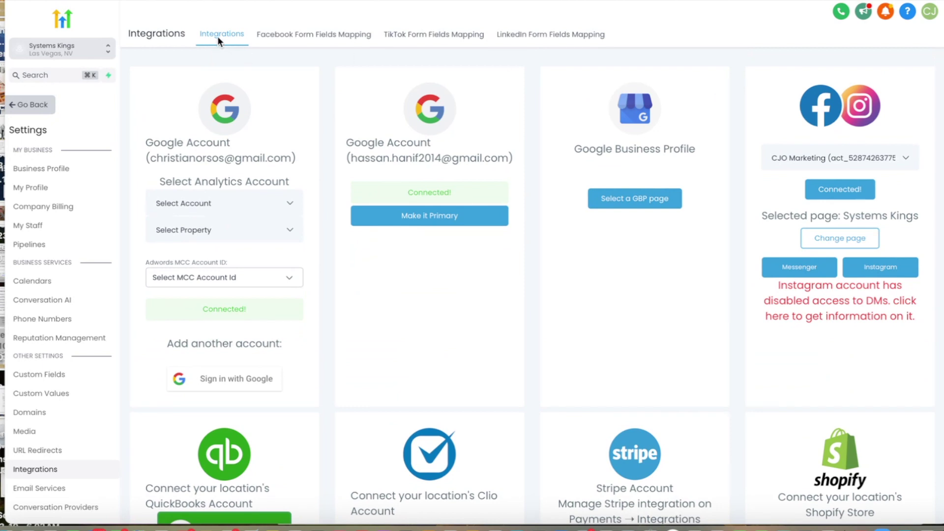
{"action": "left_click", "coordinate": [826, 161]}
{"action": "left_click", "coordinate": [810, 229]}
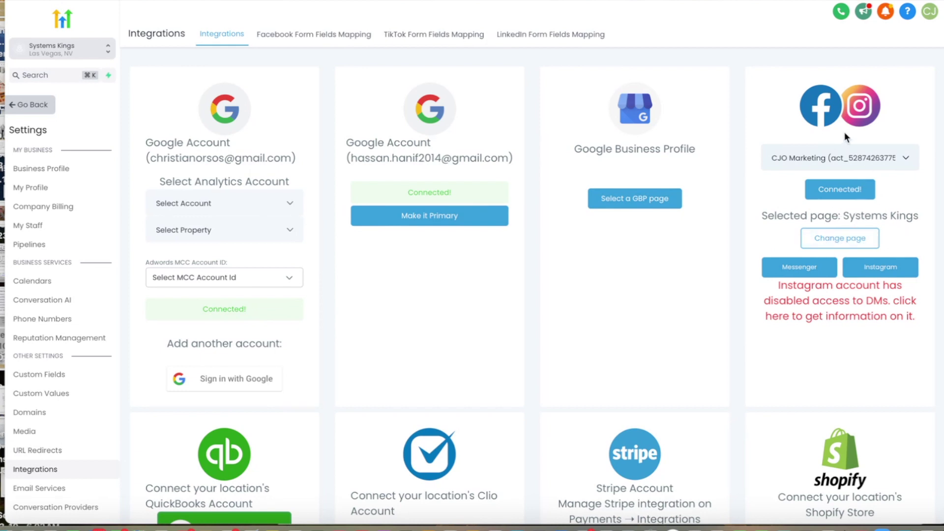
{"action": "left_click", "coordinate": [294, 35]}
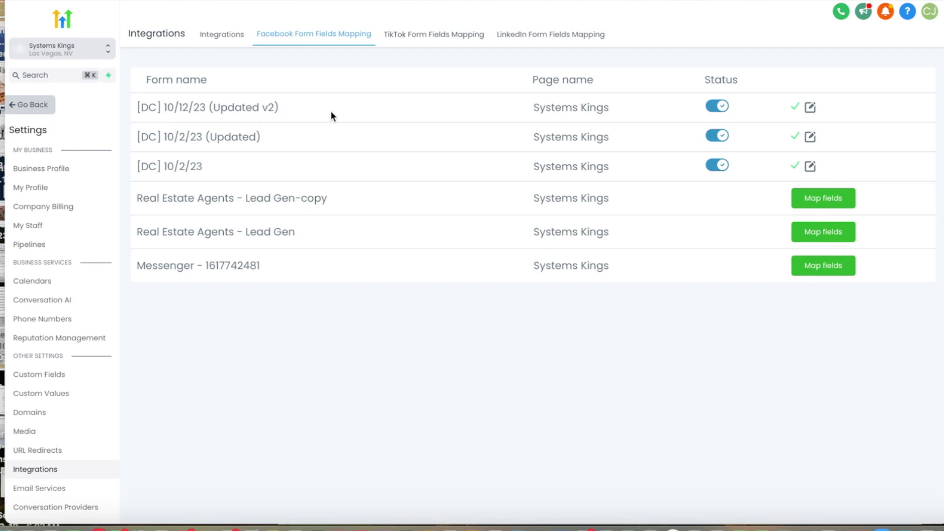
Start a new workflow from scratch in Automation > Workflows
{"action": "left_click", "coordinate": [33, 105]}
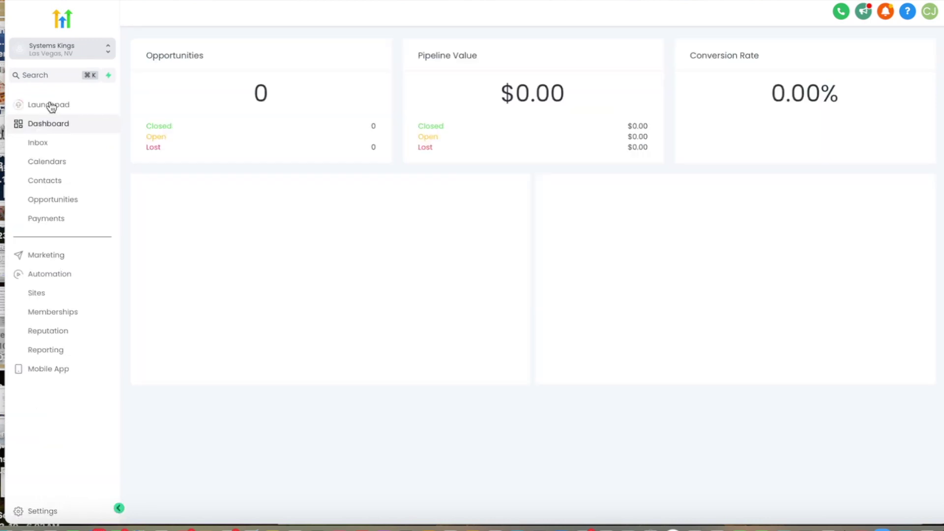
{"action": "left_click", "coordinate": [57, 275]}
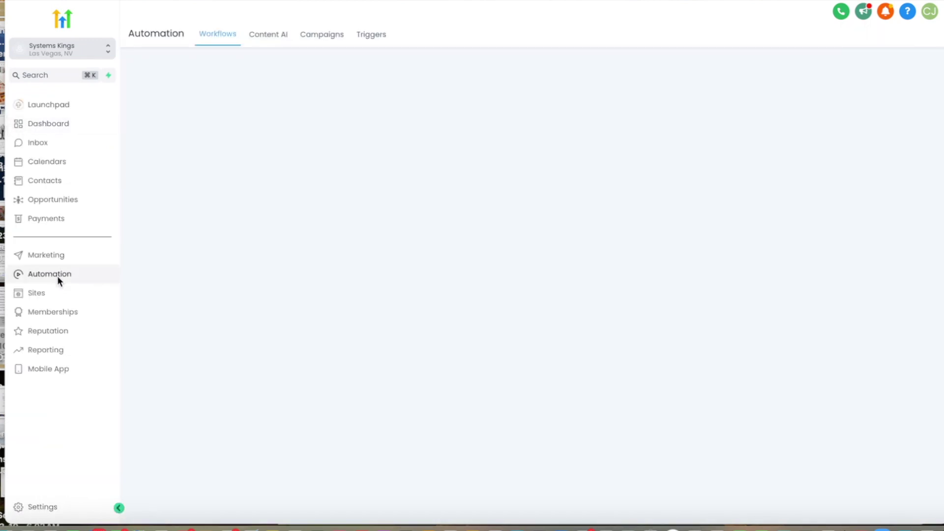
{"action": "left_click", "coordinate": [824, 77]}
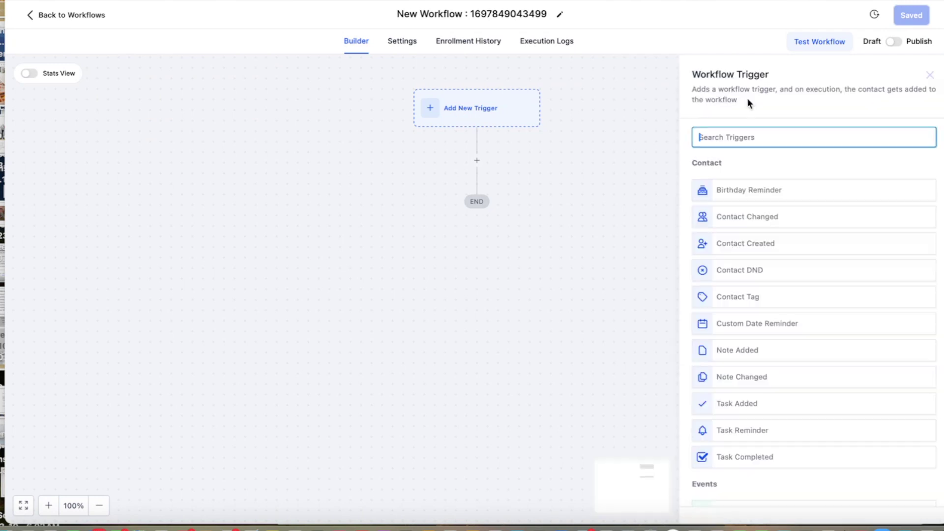
Add a Facebook Lead Form Submitted trigger filtered to form [DC] 10/2/23 and save
{"action": "type", "text": "face"}
{"action": "left_click", "coordinate": [805, 197]}
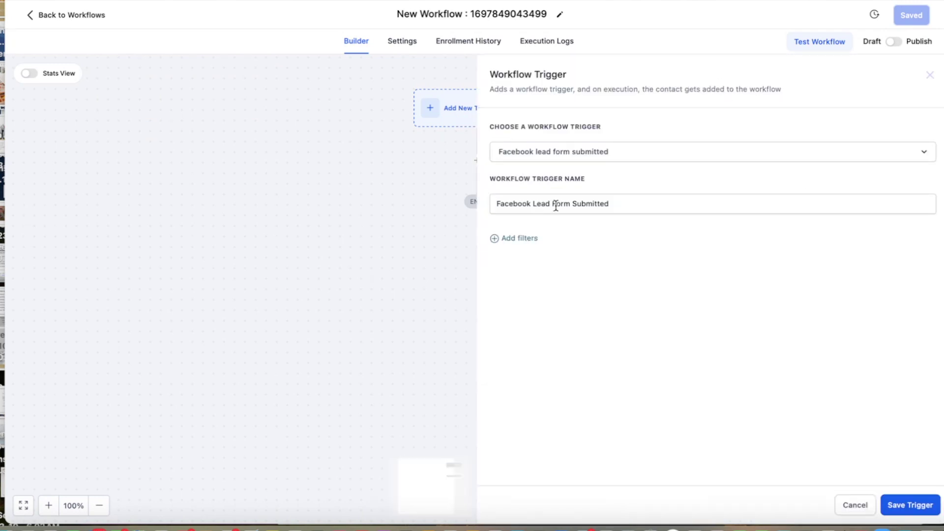
{"action": "left_click", "coordinate": [510, 239]}
{"action": "left_click", "coordinate": [529, 253]}
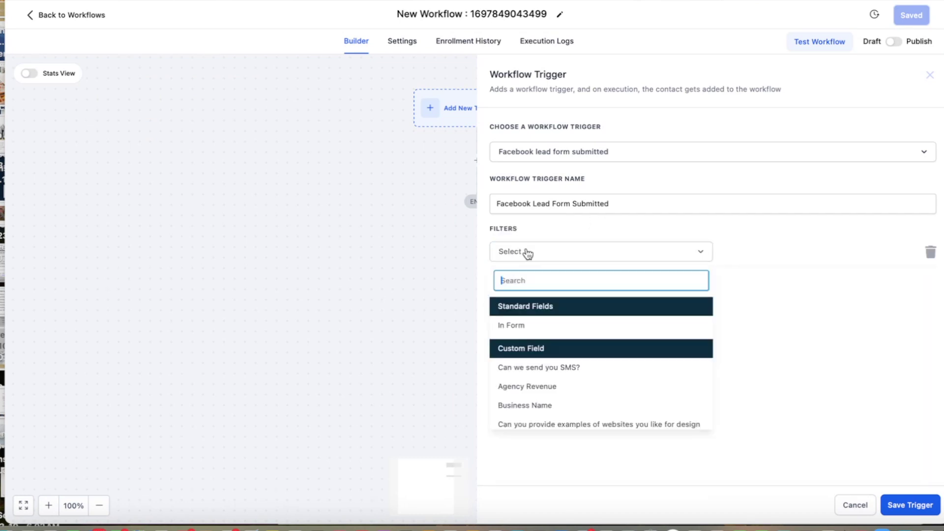
{"action": "left_click", "coordinate": [551, 327]}
{"action": "left_click", "coordinate": [750, 256]}
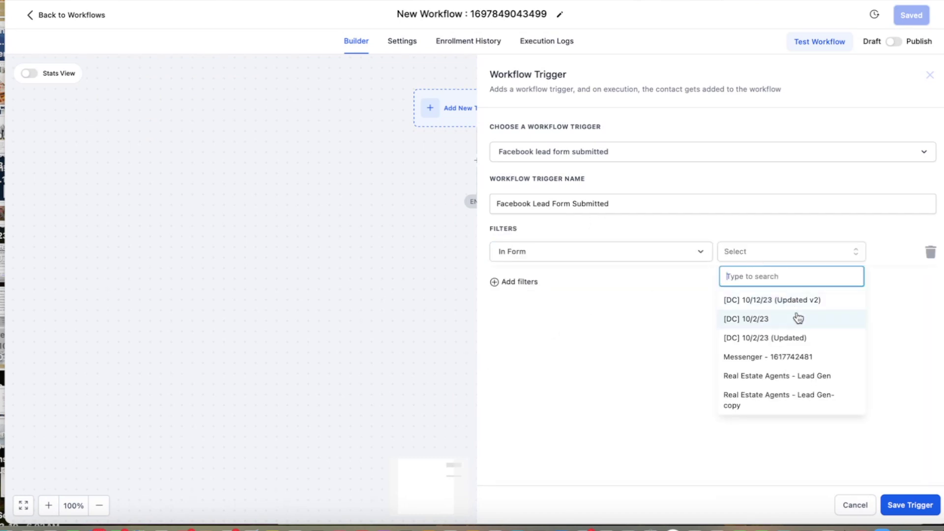
{"action": "left_click", "coordinate": [764, 320]}
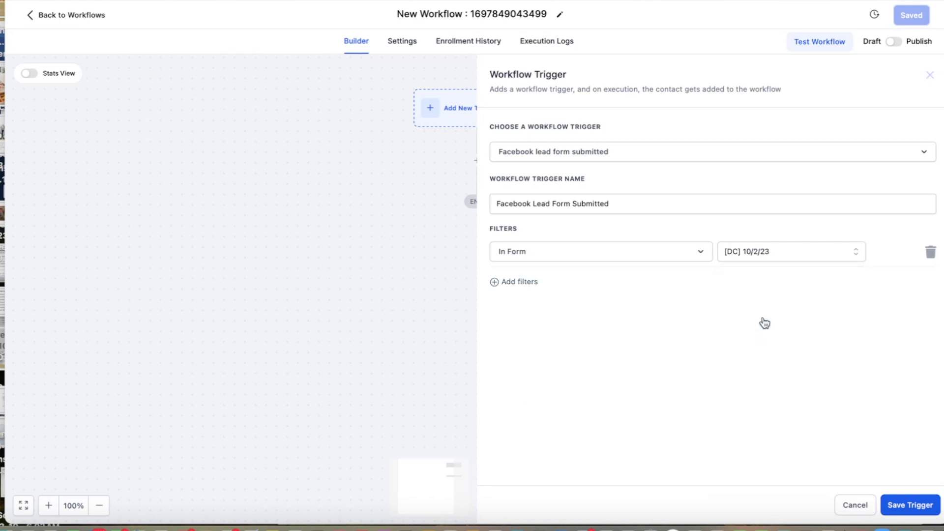
{"action": "left_click", "coordinate": [901, 507]}
{"action": "left_click", "coordinate": [916, 17]}
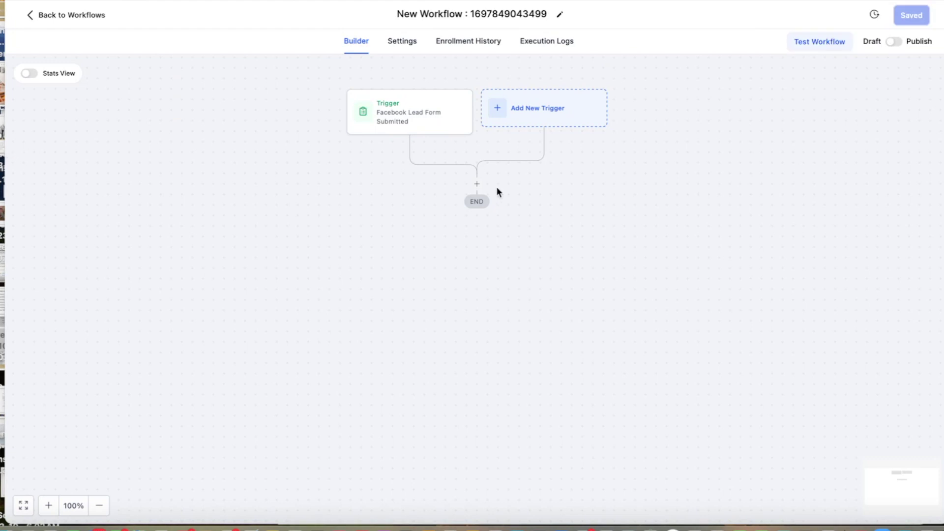
{"action": "left_click", "coordinate": [476, 185]}
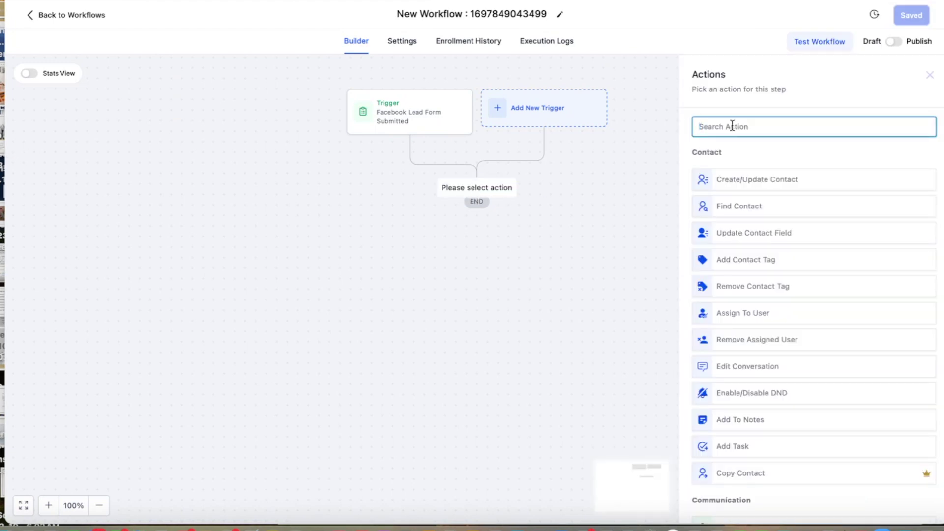
Add a Create/Update Opportunity action in the Lead Pipeline's New Lead stage
{"action": "type", "text": "crea"}
{"action": "left_click", "coordinate": [757, 197]}
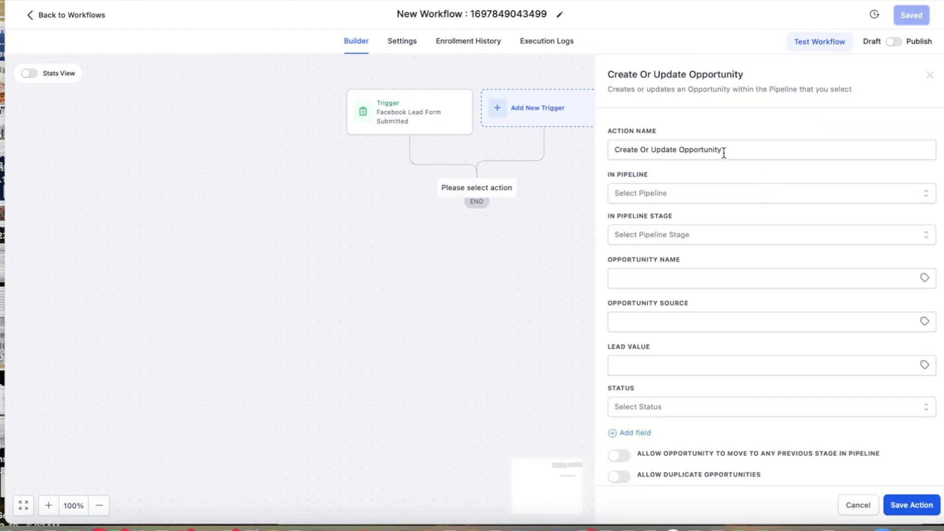
{"action": "left_click", "coordinate": [673, 193]}
{"action": "left_click", "coordinate": [669, 241]}
{"action": "left_click", "coordinate": [701, 236]}
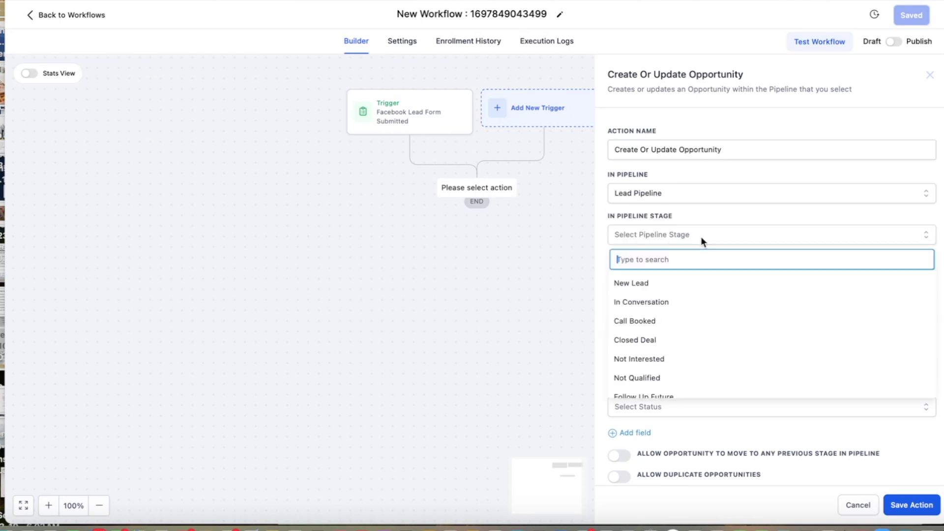
{"action": "scroll", "coordinate": [691, 288], "scroll_direction": "down", "scroll_amount": 3}
{"action": "scroll", "coordinate": [708, 329], "scroll_direction": "up", "scroll_amount": 3}
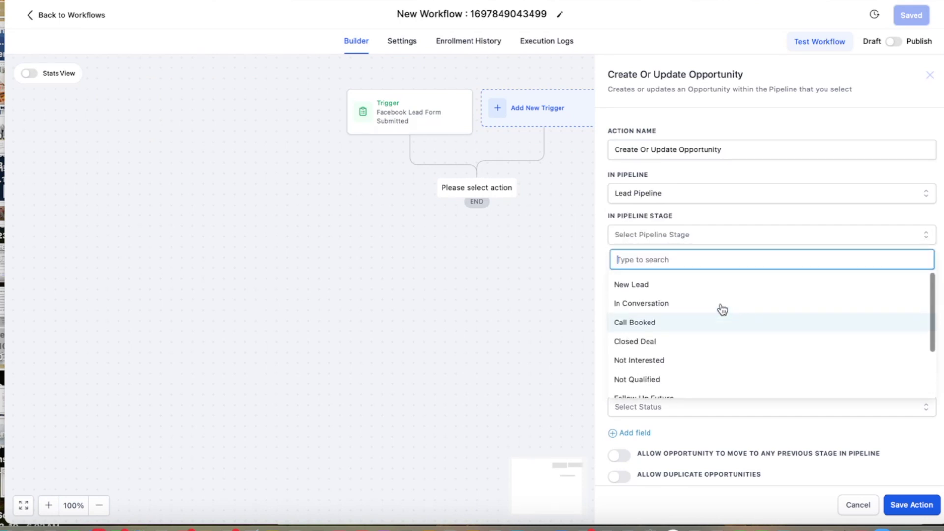
{"action": "left_click", "coordinate": [659, 283]}
Set the opportunity name to {{contact.name}} and source to {{contact.source}}
{"action": "left_click", "coordinate": [925, 282]}
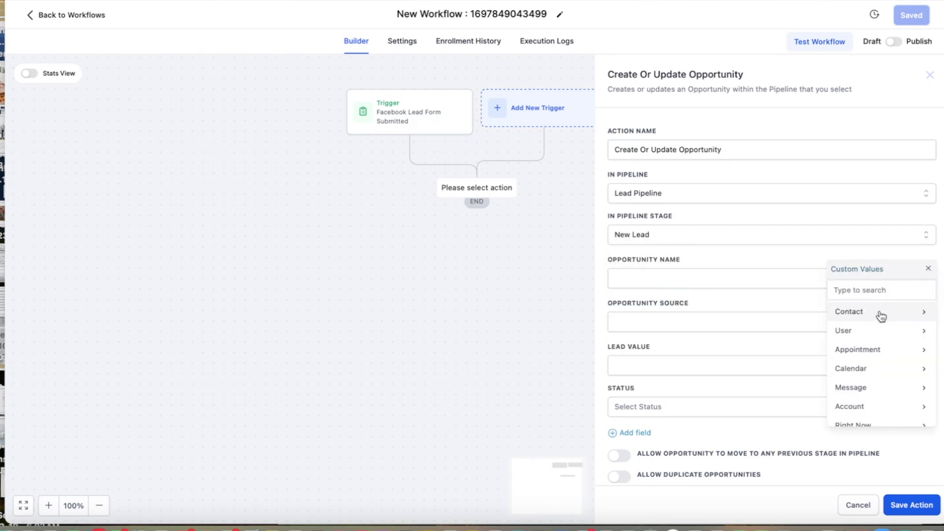
{"action": "left_click", "coordinate": [880, 315]}
{"action": "left_click", "coordinate": [890, 319]}
{"action": "left_click", "coordinate": [924, 324]}
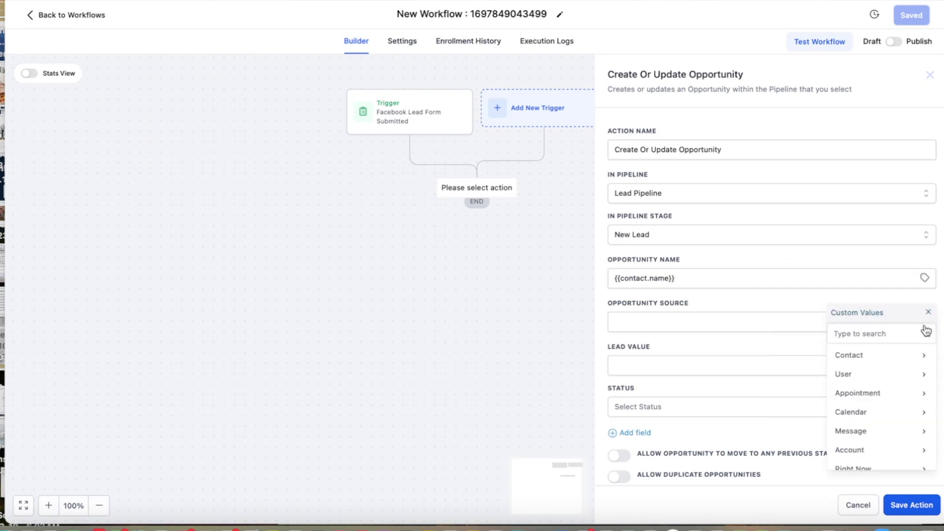
{"action": "left_click", "coordinate": [885, 357]}
{"action": "scroll", "coordinate": [892, 404], "scroll_direction": "down", "scroll_amount": 5}
{"action": "left_click", "coordinate": [892, 421]}
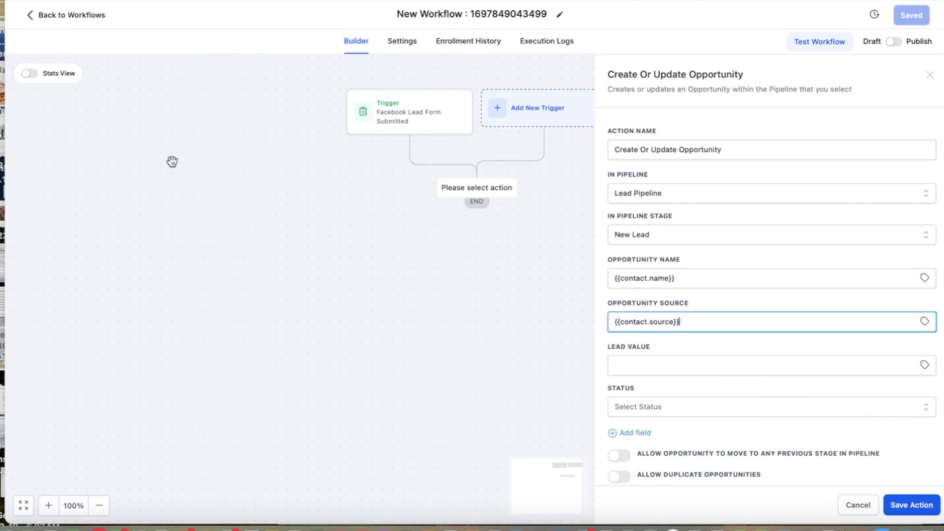
Enable Allow duplicate opportunities, then save the action and the workflow
{"action": "left_click", "coordinate": [722, 322]}
{"action": "scroll", "coordinate": [724, 361], "scroll_direction": "down", "scroll_amount": 1}
{"action": "left_click", "coordinate": [620, 450]}
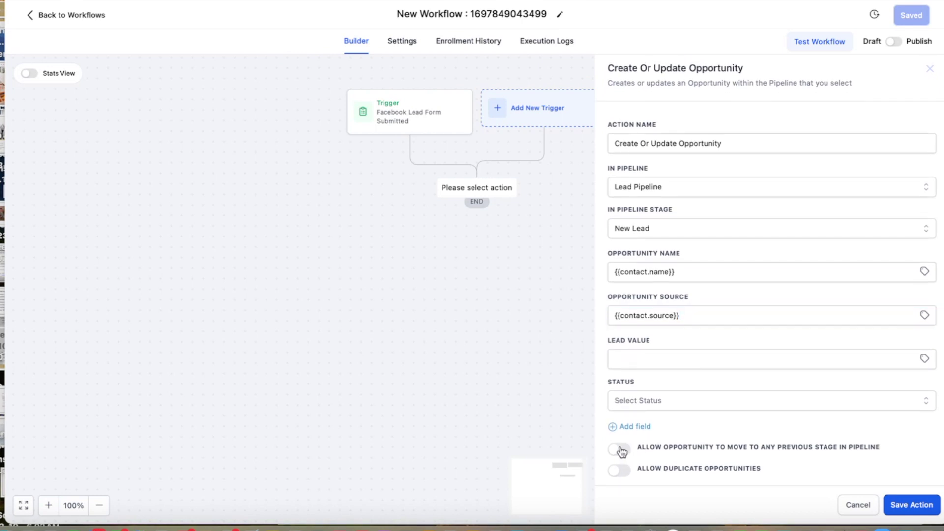
{"action": "left_click", "coordinate": [620, 449]}
{"action": "left_click", "coordinate": [619, 470]}
{"action": "left_click", "coordinate": [912, 504]}
{"action": "left_click", "coordinate": [912, 16]}
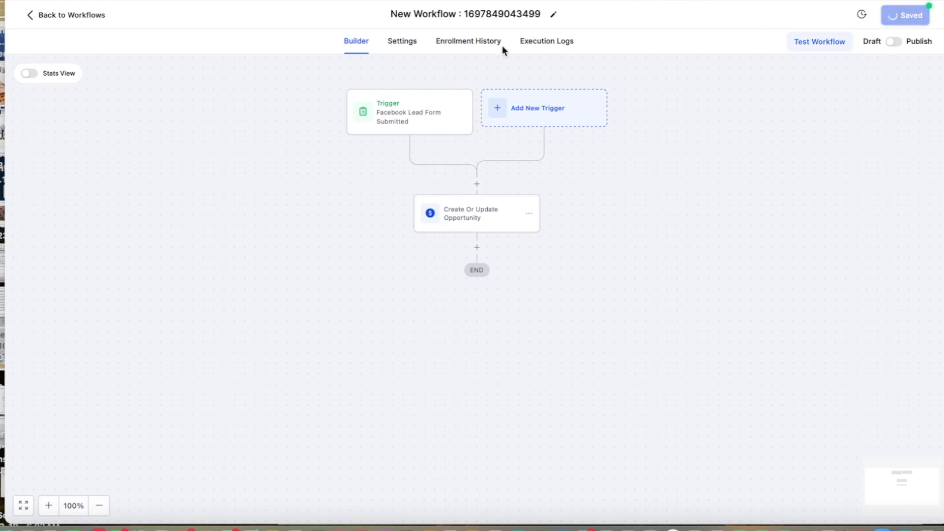
Enable Allow re-entry in the workflow settings and save
{"action": "left_click", "coordinate": [396, 41]}
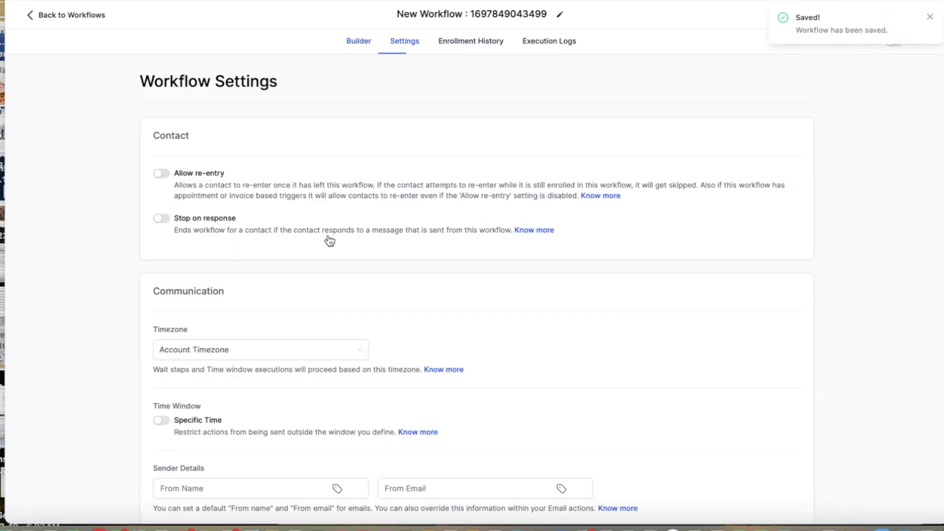
{"action": "left_click", "coordinate": [161, 174]}
{"action": "left_click", "coordinate": [930, 18]}
{"action": "left_click", "coordinate": [911, 16]}
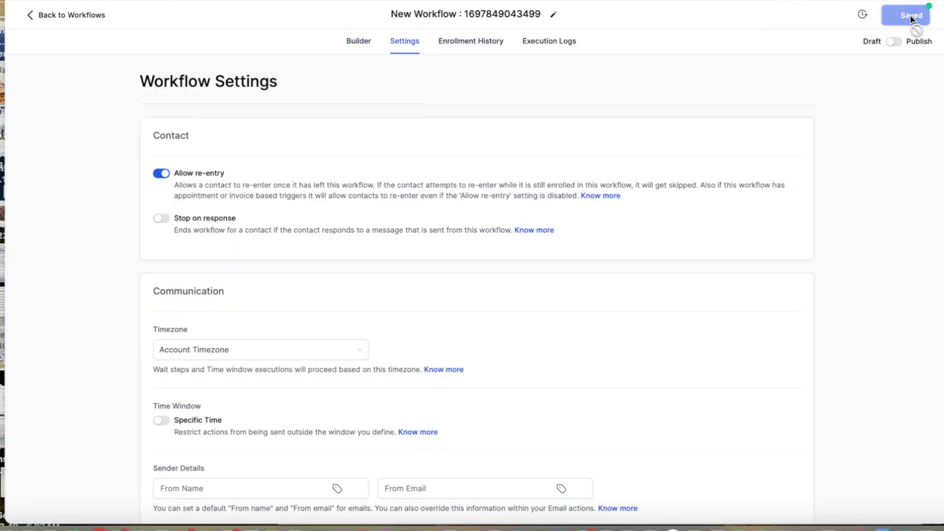
Rename the workflow 'New Facebook Lead to pipeline', then publish and save it
{"action": "left_click", "coordinate": [498, 14]}
{"action": "type", "text": "New F"}
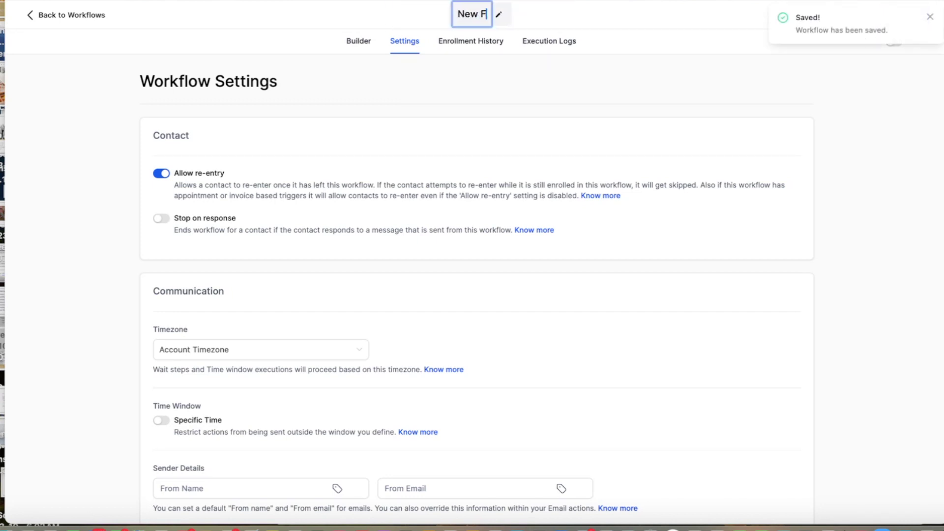
{"action": "type", "text": "acebook L"}
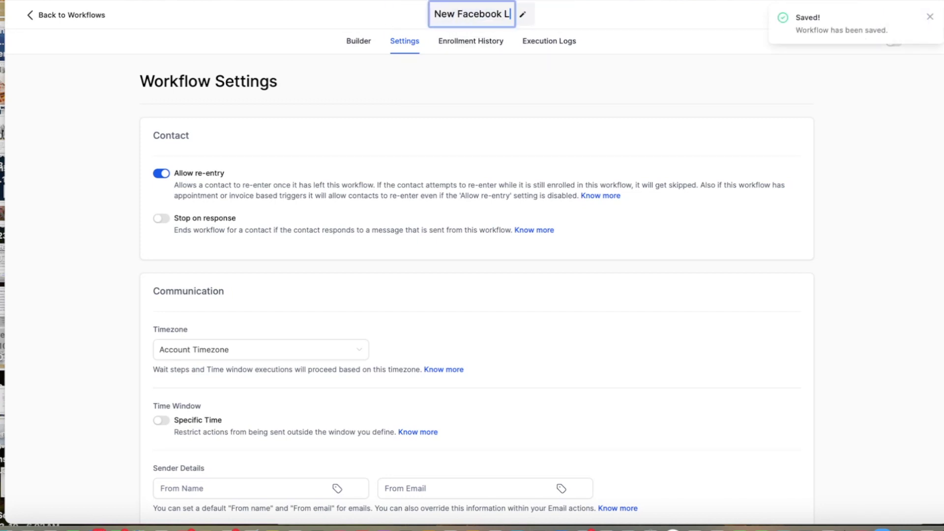
{"action": "type", "text": "ead to pipeline"}
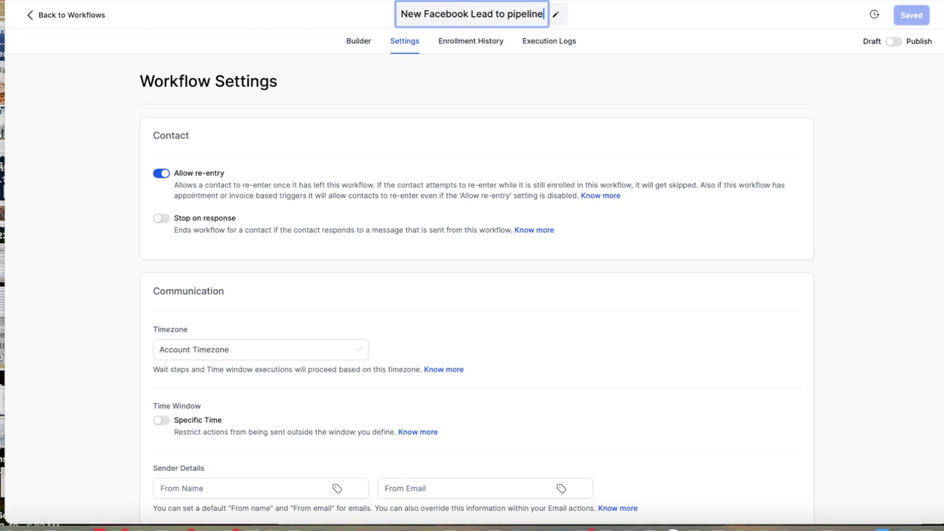
{"action": "key", "text": "Return"}
{"action": "left_click", "coordinate": [913, 24]}
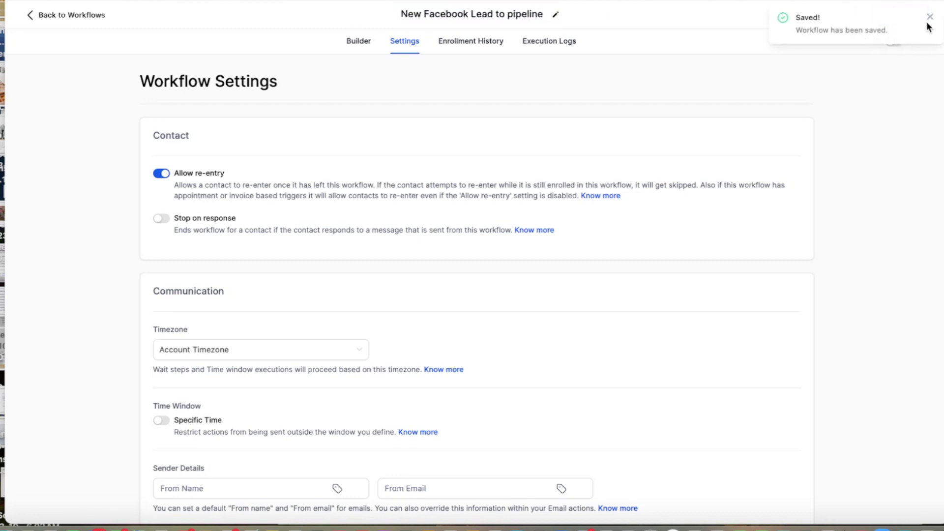
{"action": "left_click", "coordinate": [892, 44]}
{"action": "left_click", "coordinate": [914, 25]}
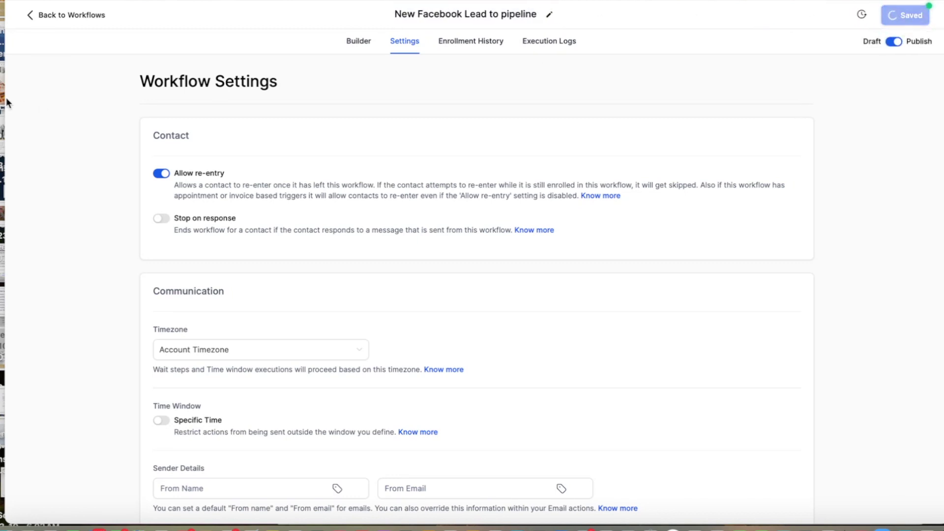
{"action": "left_click", "coordinate": [58, 16]}
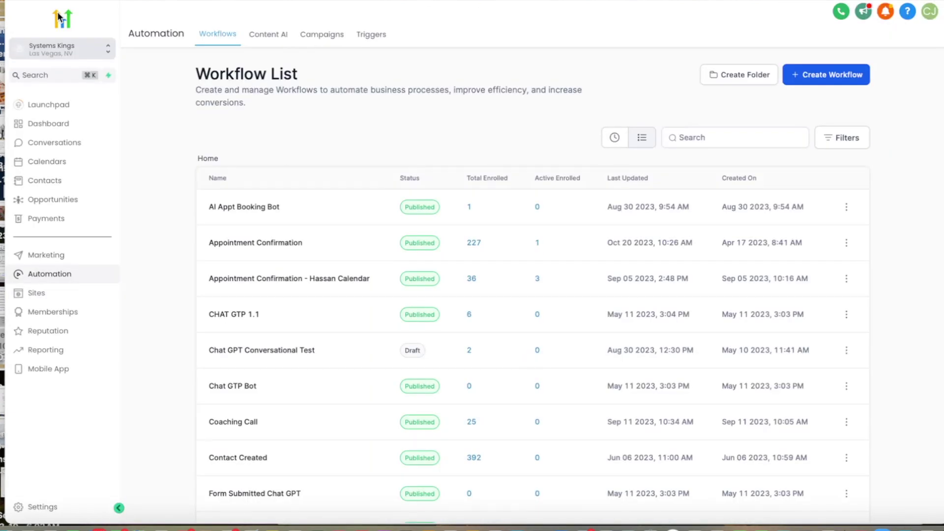
Start a blank workflow with a Pipeline Stage Changed trigger filtered to Lead Pipeline
{"action": "left_click", "coordinate": [836, 75]}
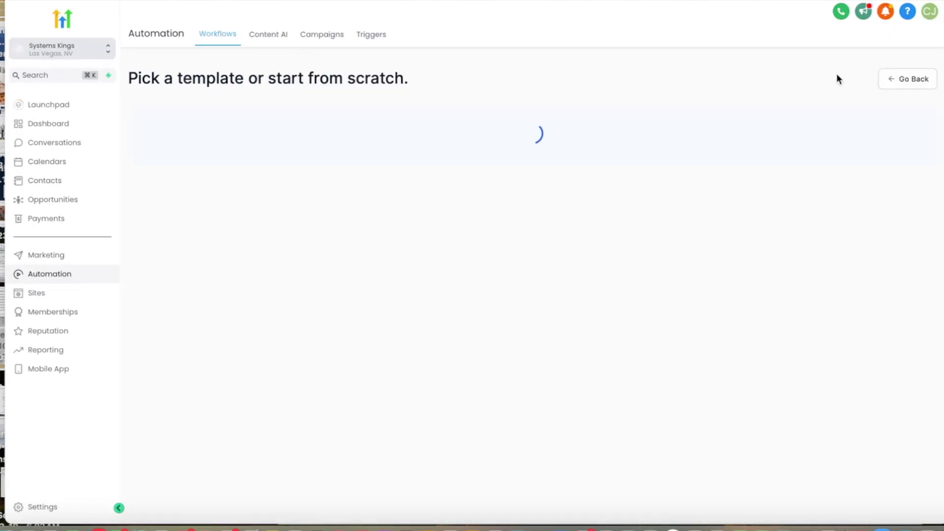
{"action": "left_click", "coordinate": [352, 229]}
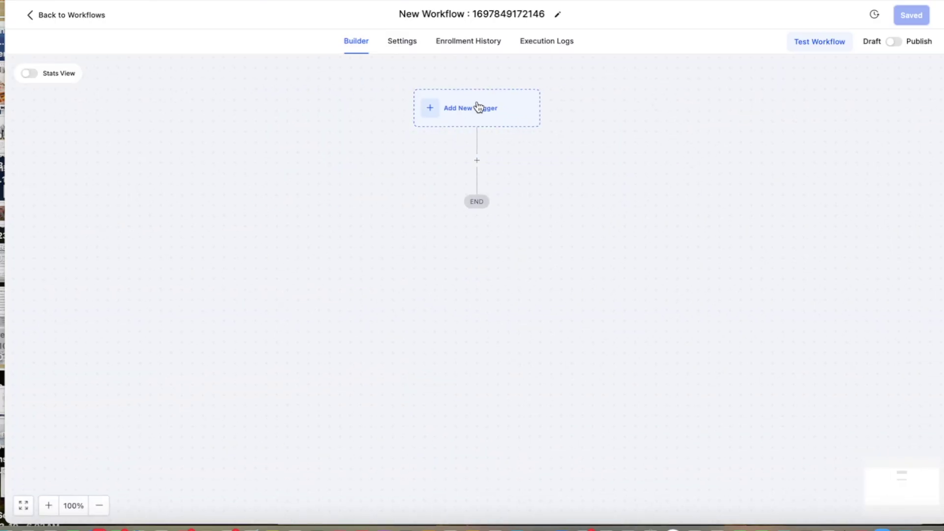
{"action": "left_click", "coordinate": [480, 107]}
{"action": "type", "text": "p"}
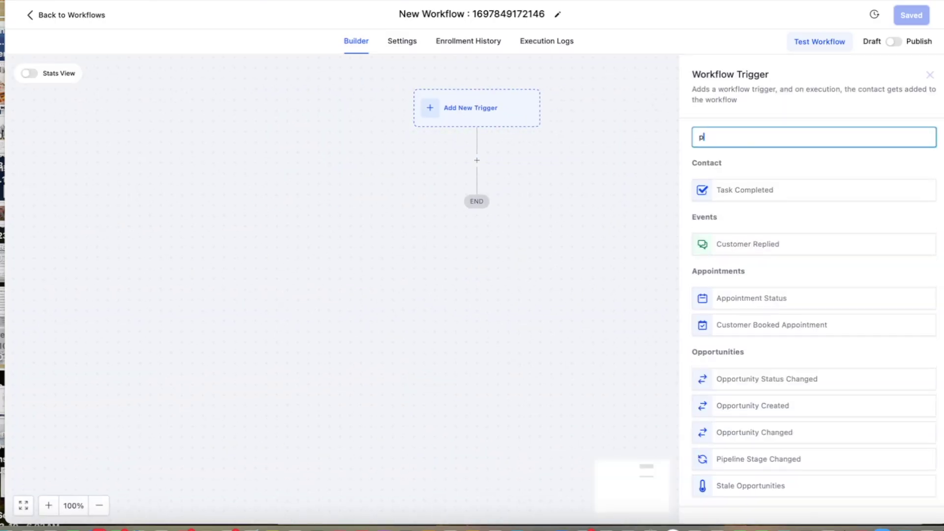
{"action": "type", "text": "ipe"}
{"action": "left_click", "coordinate": [755, 192]}
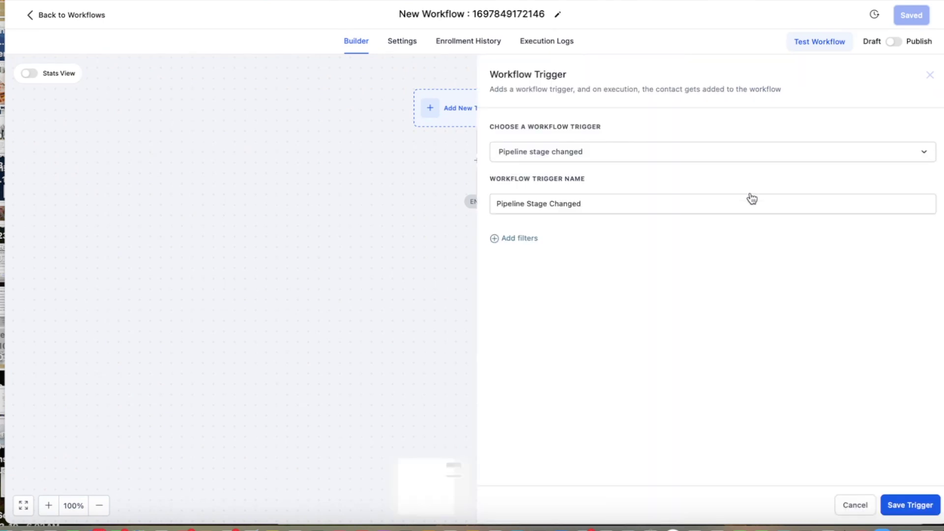
{"action": "left_click", "coordinate": [506, 241]}
{"action": "left_click", "coordinate": [532, 253]}
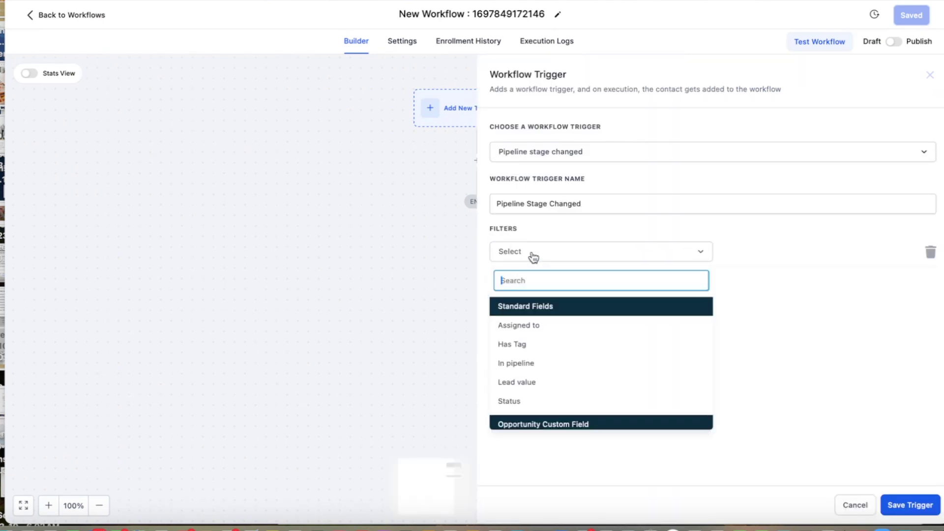
{"action": "left_click", "coordinate": [534, 364]}
{"action": "left_click", "coordinate": [739, 252]}
{"action": "left_click", "coordinate": [761, 301]}
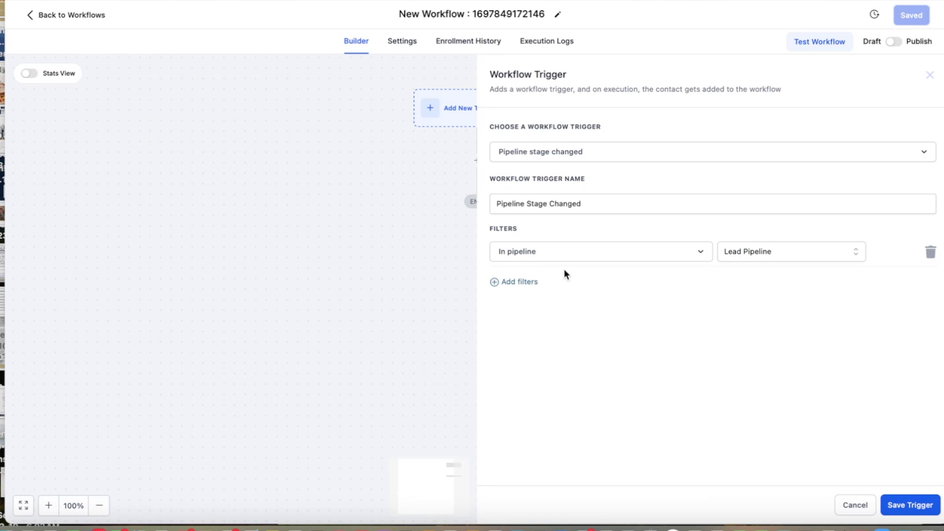
Add a Pipeline stage = New Lead filter, then save the trigger and workflow
{"action": "left_click", "coordinate": [511, 282]}
{"action": "left_click", "coordinate": [538, 288]}
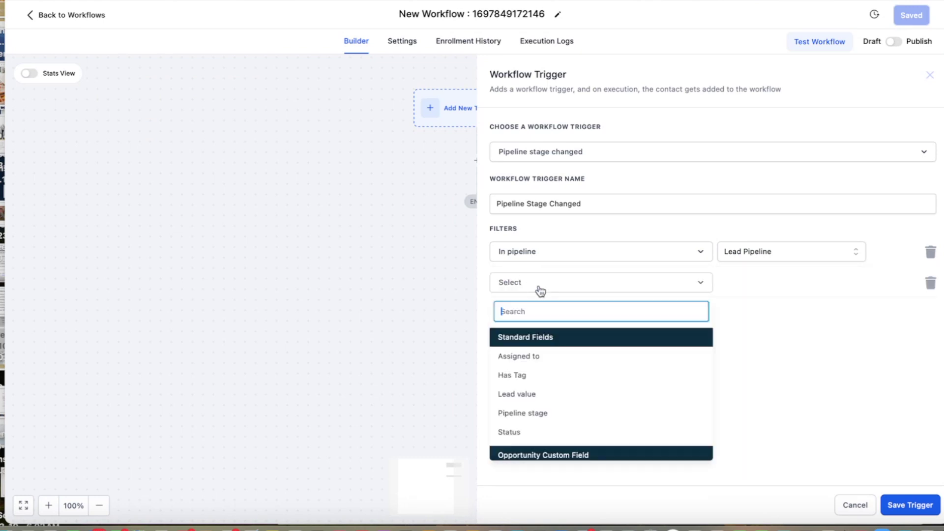
{"action": "left_click", "coordinate": [525, 413]}
{"action": "left_click", "coordinate": [750, 284]}
{"action": "left_click", "coordinate": [762, 331]}
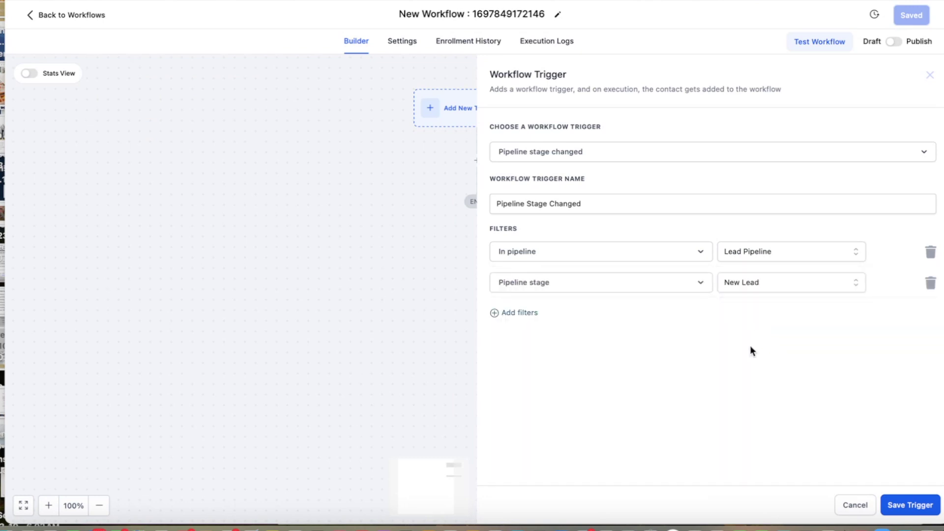
{"action": "left_click", "coordinate": [899, 508]}
{"action": "left_click", "coordinate": [905, 14]}
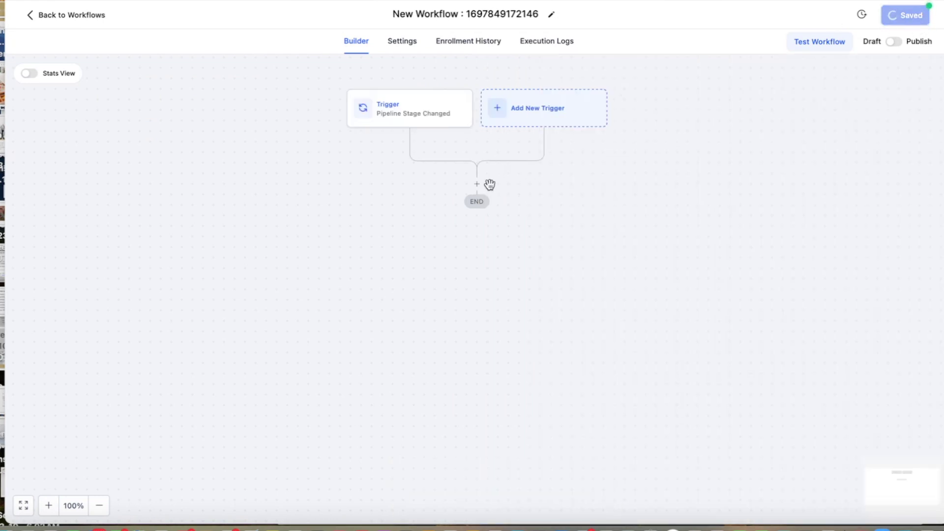
Add a Facebook - Conversion API action with Event Type set to Lead Event
{"action": "left_click", "coordinate": [476, 184]}
{"action": "type", "text": "face"}
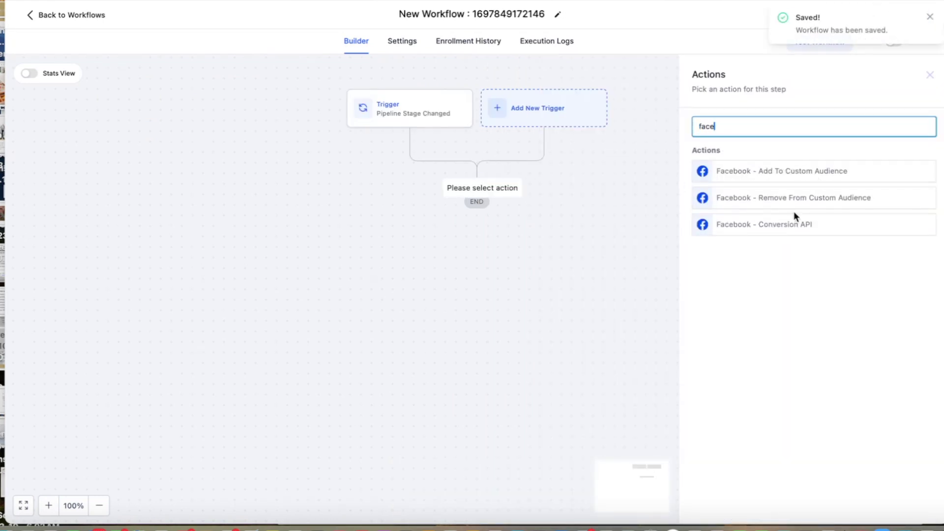
{"action": "left_click", "coordinate": [785, 225]}
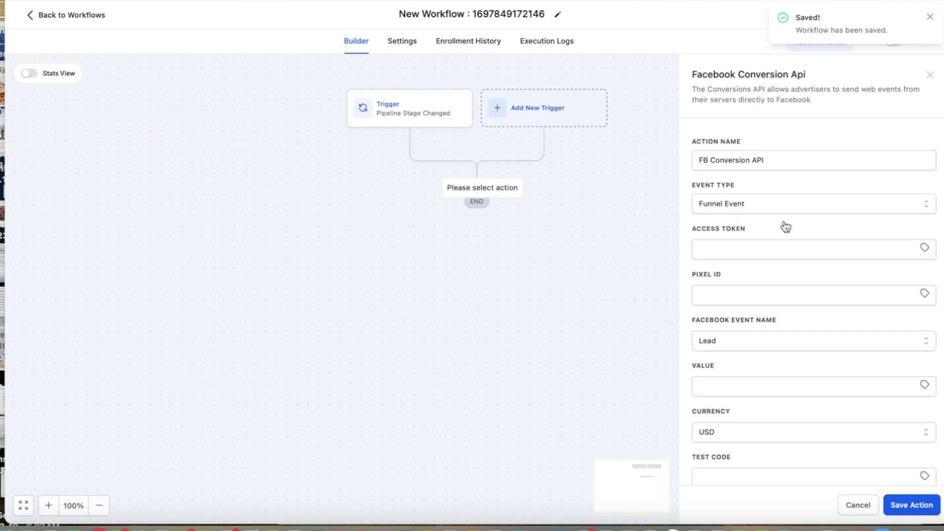
{"action": "left_click", "coordinate": [738, 206]}
{"action": "left_click", "coordinate": [724, 247]}
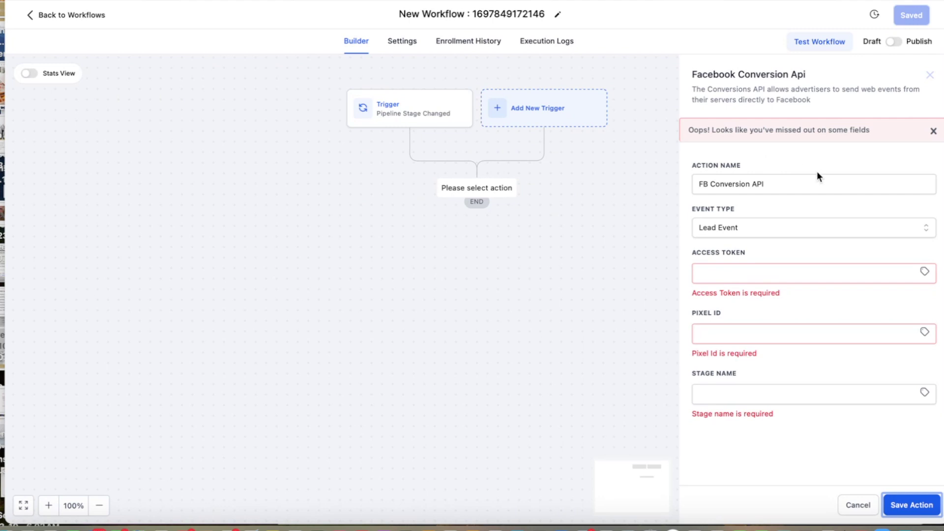
Go to Meta Events Manager to get the access token for the action
{"action": "left_click", "coordinate": [729, 277]}
{"action": "left_click_drag", "start_coordinate": [692, 252], "coordinate": [783, 253]}
{"action": "left_click", "coordinate": [691, 294]}
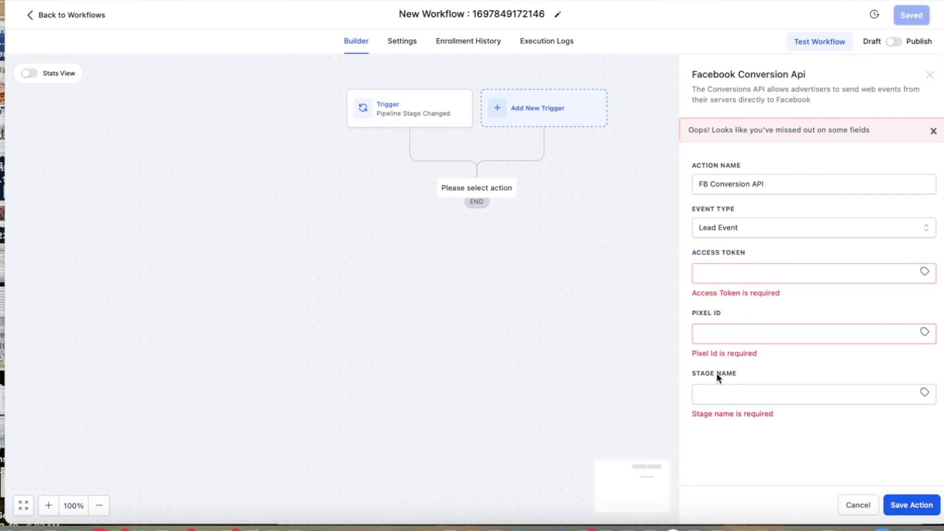
{"action": "key", "text": "ctrl+Tab"}
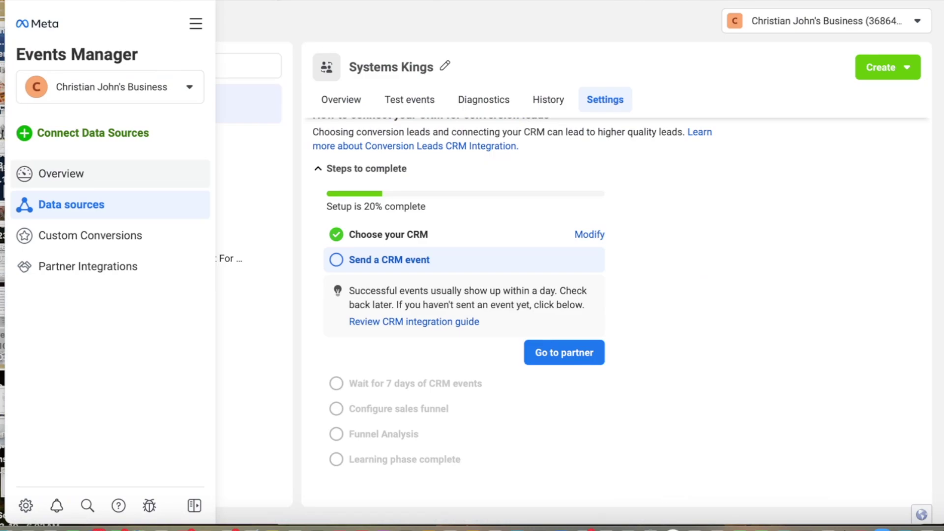
Generate a new Conversions API access token and paste it into the action's access token field
{"action": "scroll", "coordinate": [503, 284], "scroll_direction": "down", "scroll_amount": 15}
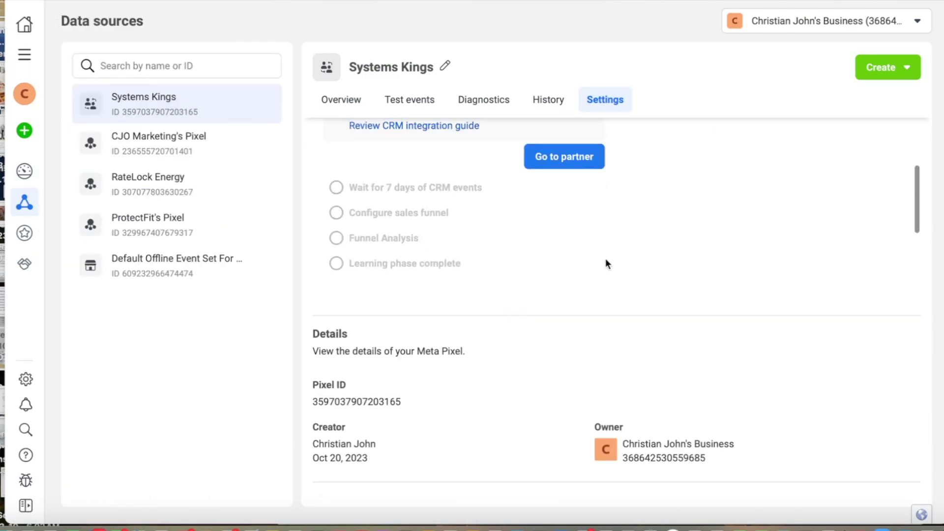
{"action": "scroll", "coordinate": [502, 284], "scroll_direction": "down", "scroll_amount": 15}
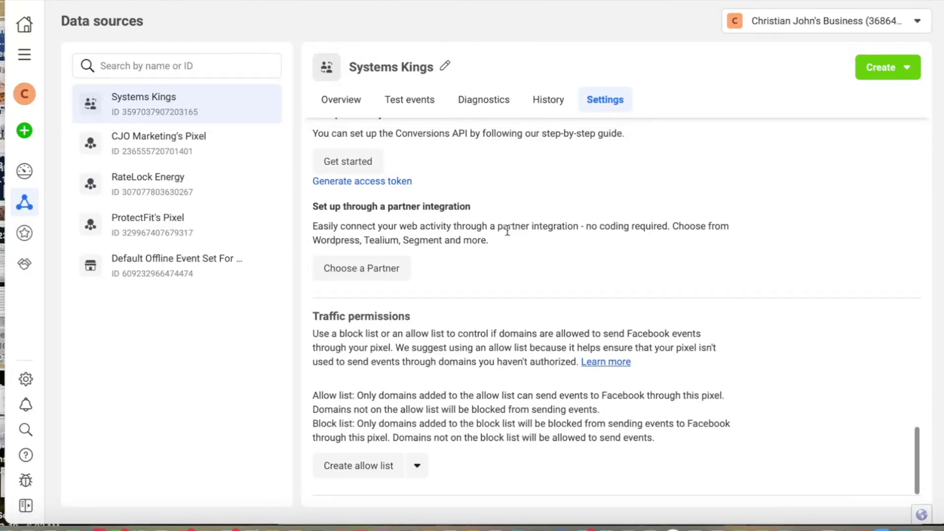
{"action": "key", "text": "super+f"}
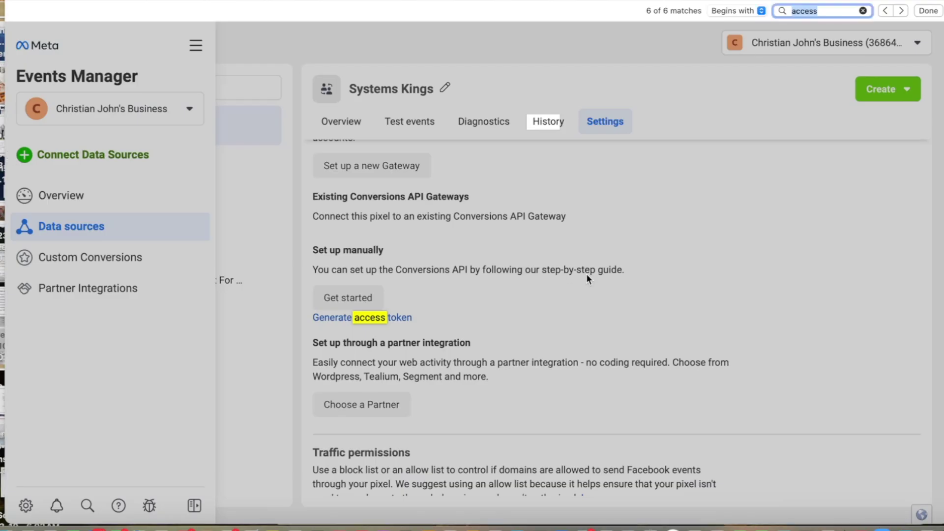
{"action": "left_click", "coordinate": [579, 217]}
{"action": "scroll", "coordinate": [579, 217], "scroll_direction": "up", "scroll_amount": 3}
{"action": "scroll", "coordinate": [579, 218], "scroll_direction": "down", "scroll_amount": 3}
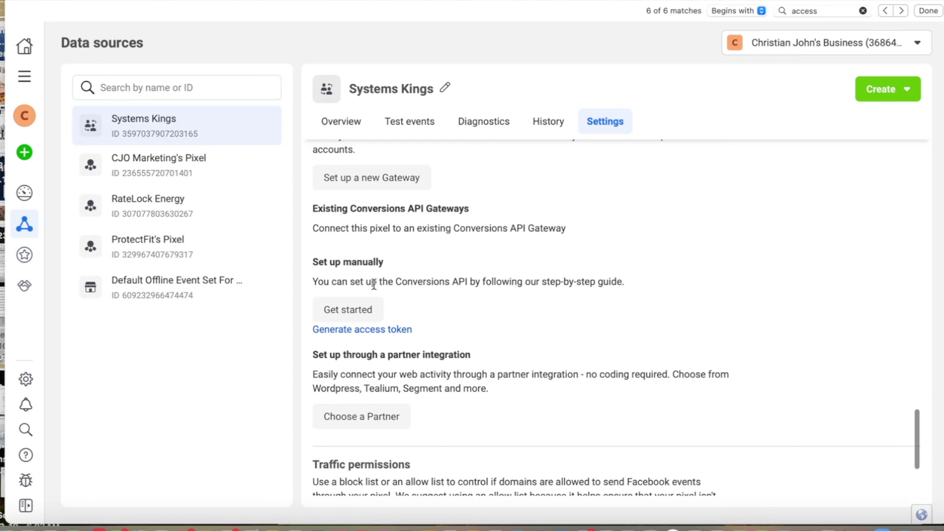
{"action": "left_click", "coordinate": [342, 331]}
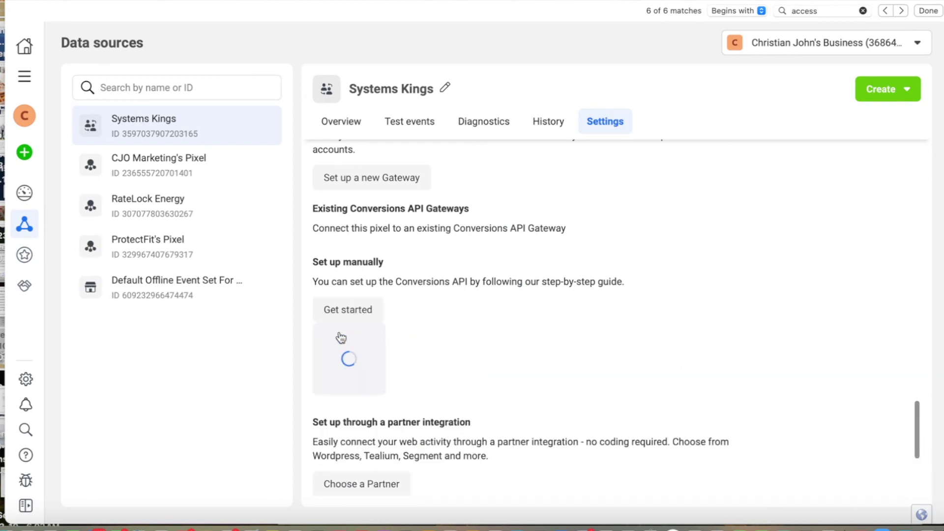
{"action": "scroll", "coordinate": [59, 196], "scroll_direction": "down", "scroll_amount": 2}
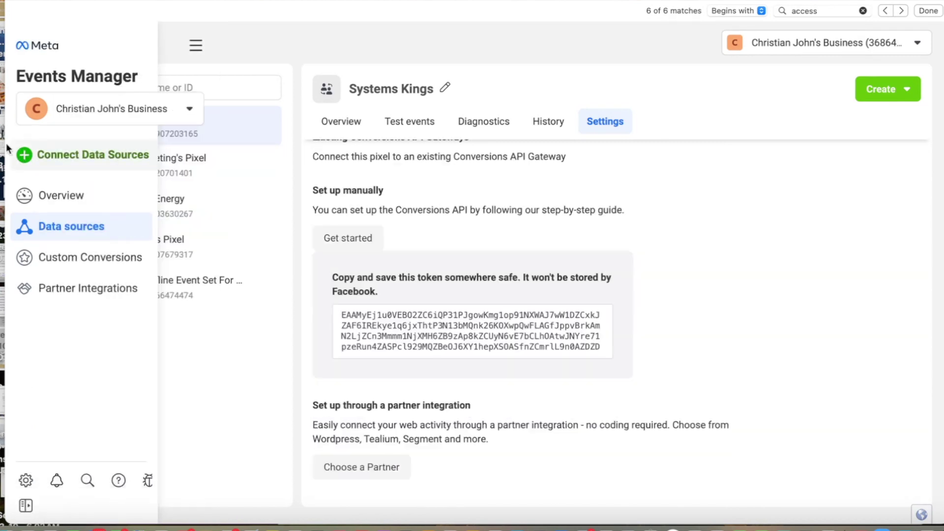
{"action": "left_click", "coordinate": [382, 322]}
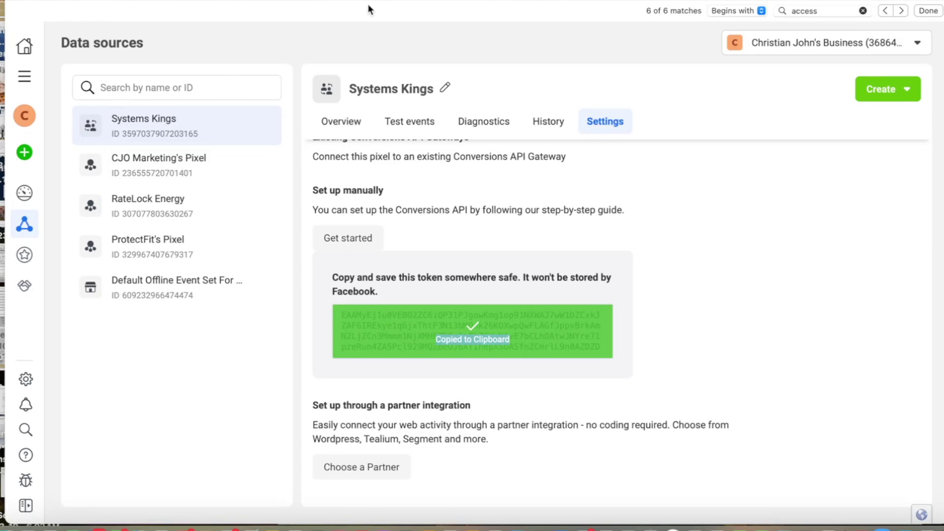
{"action": "key", "text": "super+Tab"}
{"action": "left_click", "coordinate": [745, 273]}
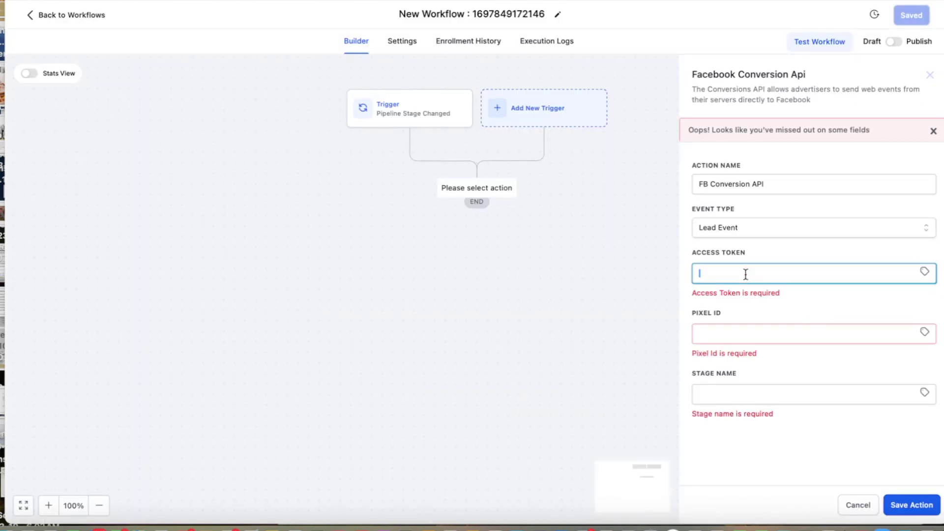
{"action": "key", "text": "super+v"}
Copy the Systems Kings pixel ID from Events Manager and paste it into the Pixel ID field
{"action": "key", "text": "super+Tab"}
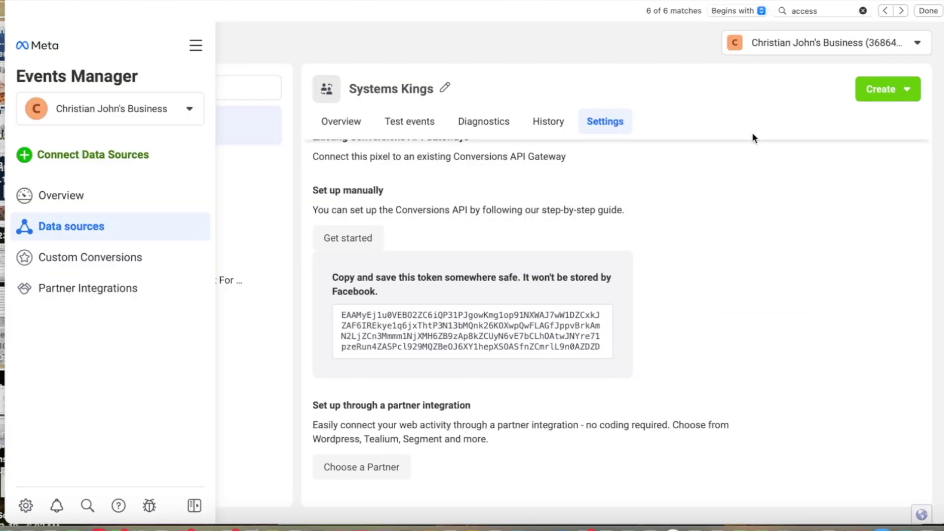
{"action": "double_click", "coordinate": [806, 10]}
{"action": "type", "text": "Pixed"}
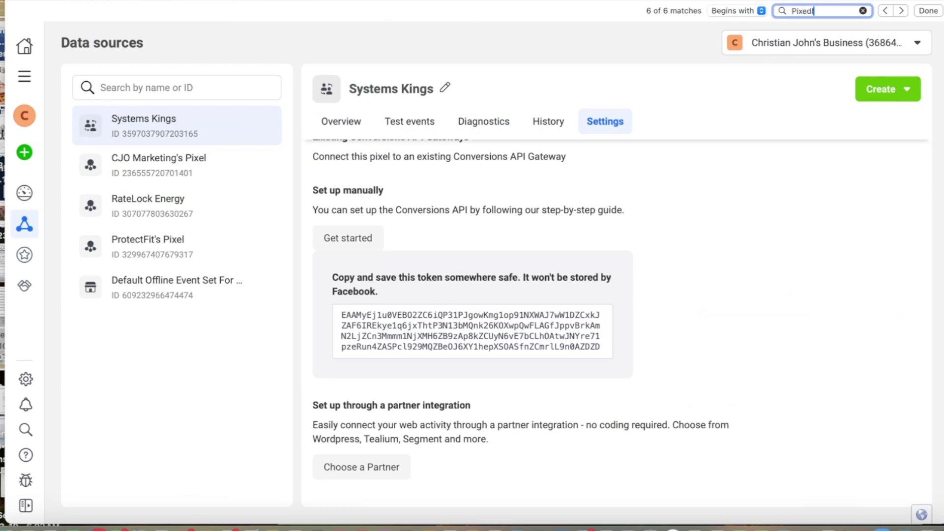
{"action": "type", "text": "l"}
{"action": "key", "text": "BackSpace"}
{"action": "key", "text": "BackSpace"}
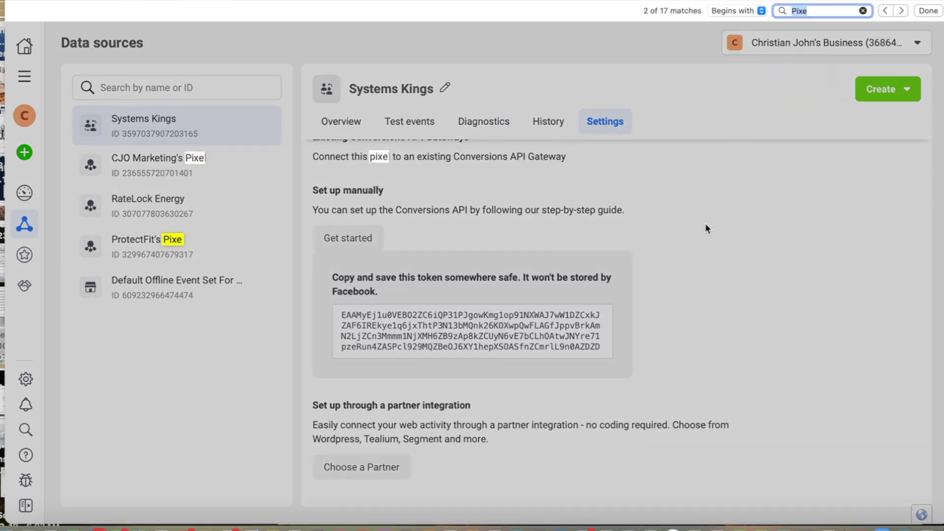
{"action": "key", "text": "Return"}
{"action": "key", "text": "Return"}
{"action": "key", "text": "Return"}
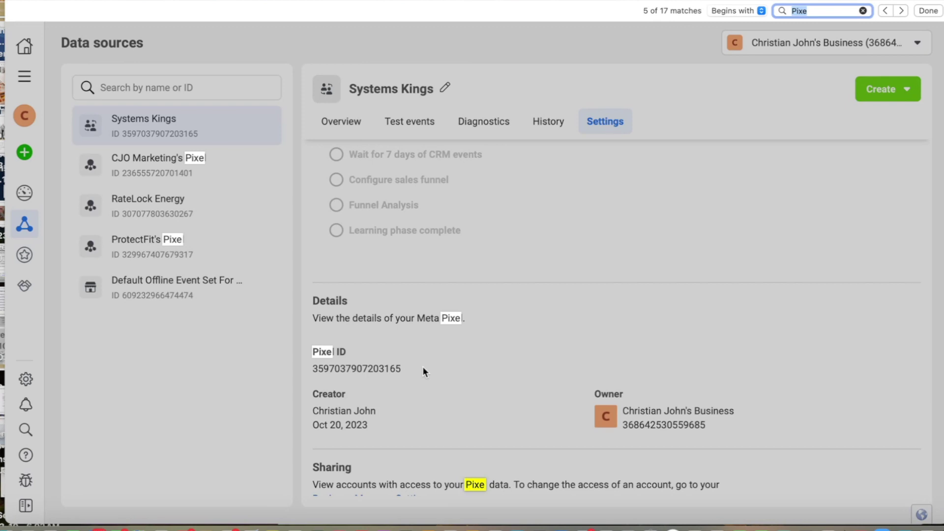
{"action": "left_click", "coordinate": [355, 369]}
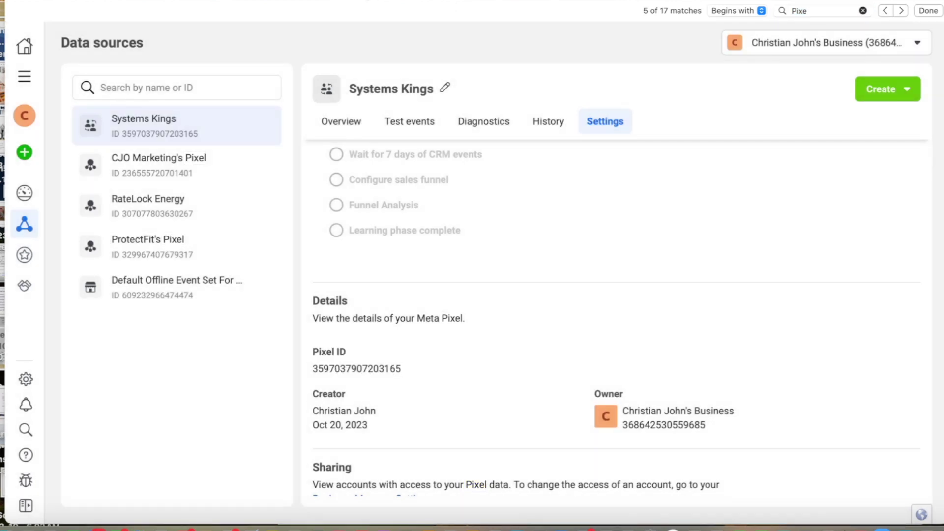
{"action": "key", "text": "super+Tab"}
{"action": "left_click", "coordinate": [726, 317]}
{"action": "key", "text": "super+v"}
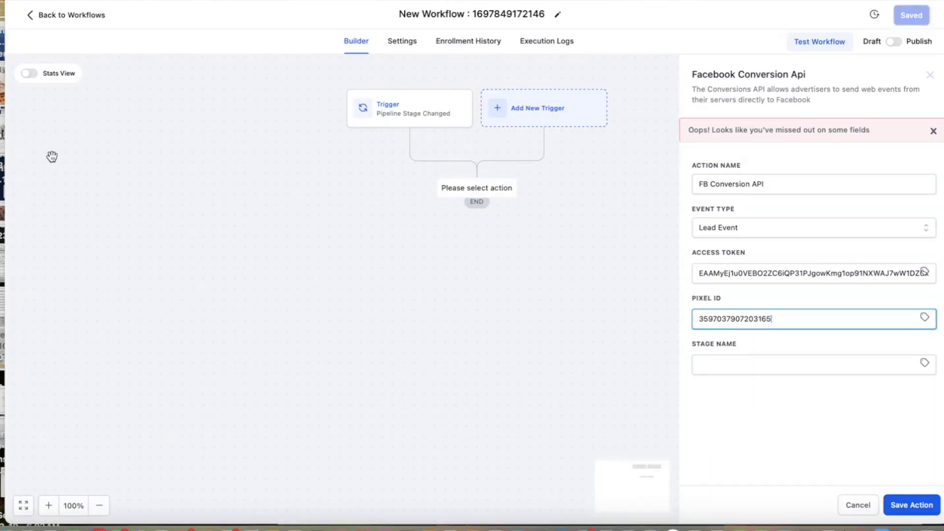
Set Stage Name to the Opportunity > Stage Name custom value, then save the action and workflow
{"action": "left_click", "coordinate": [732, 368]}
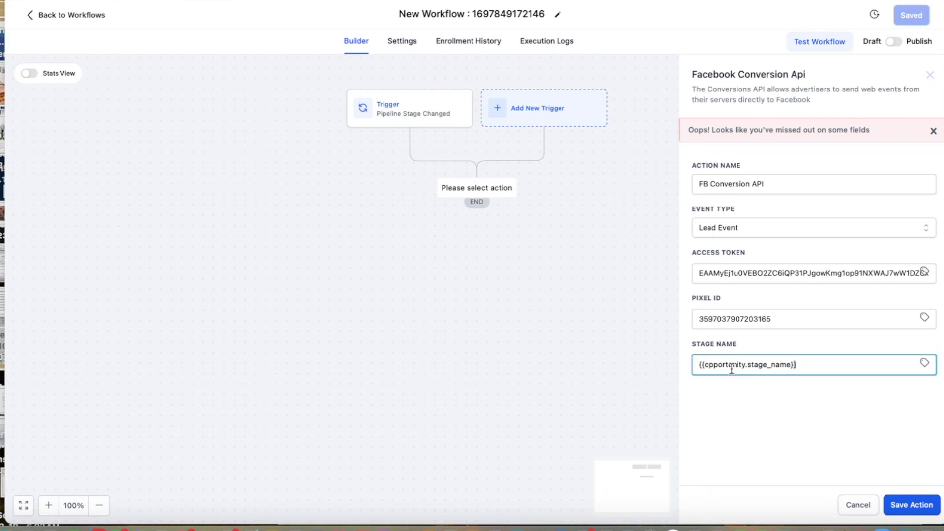
{"action": "left_click", "coordinate": [924, 363]}
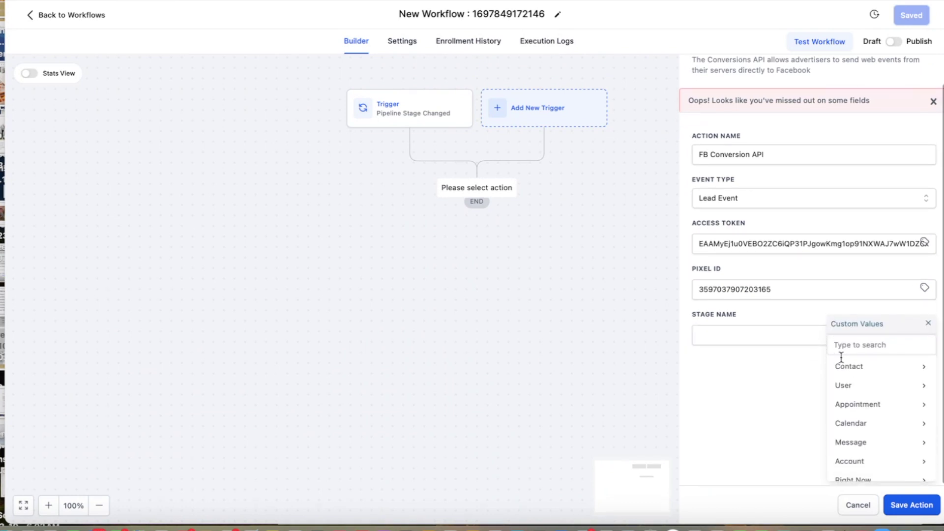
{"action": "scroll", "coordinate": [872, 423], "scroll_direction": "down", "scroll_amount": 3}
{"action": "left_click", "coordinate": [880, 454]}
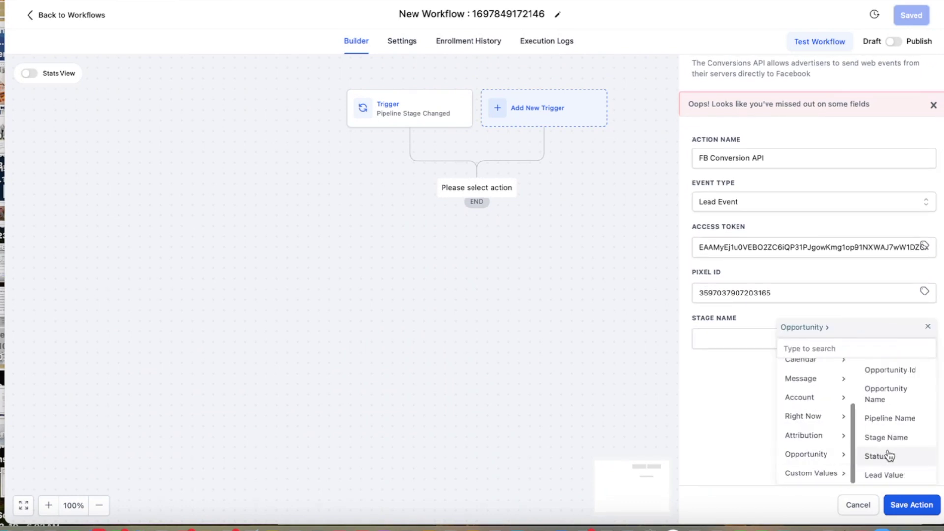
{"action": "left_click", "coordinate": [886, 417]}
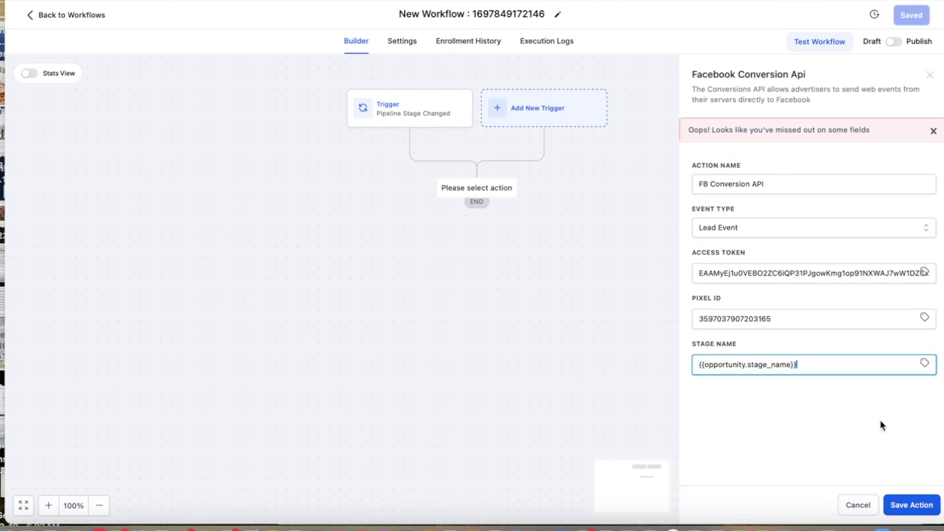
{"action": "left_click", "coordinate": [908, 510]}
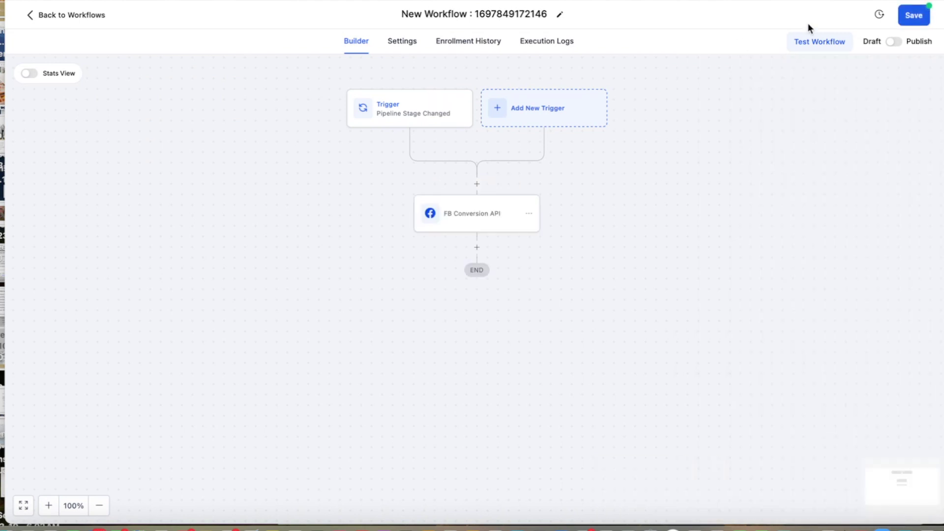
{"action": "left_click", "coordinate": [906, 17]}
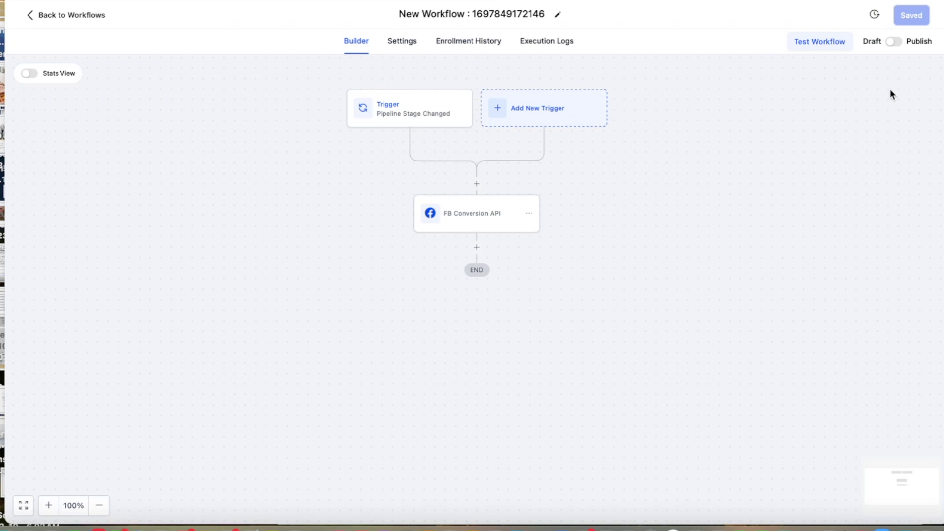
Turn on Allow re-entry in workflow settings and switch the workflow from Draft to Publish
{"action": "left_click", "coordinate": [395, 41]}
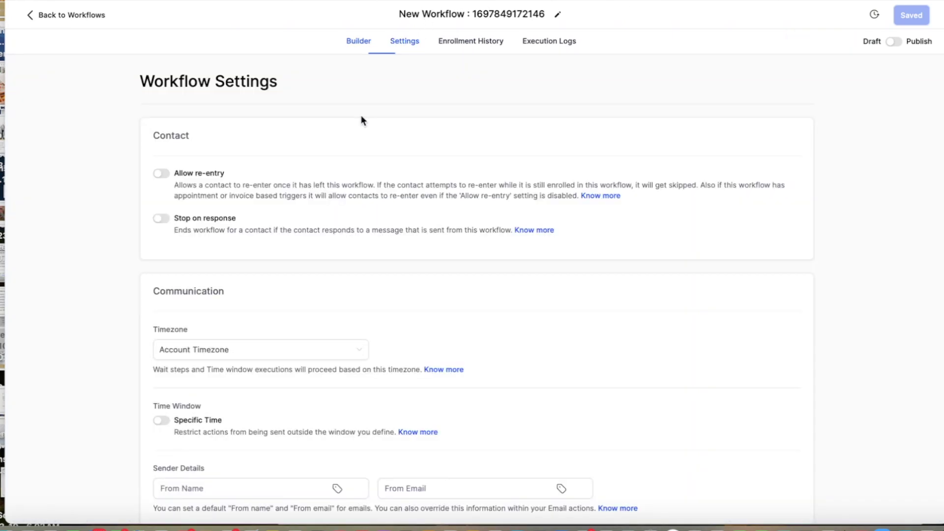
{"action": "left_click", "coordinate": [161, 173]}
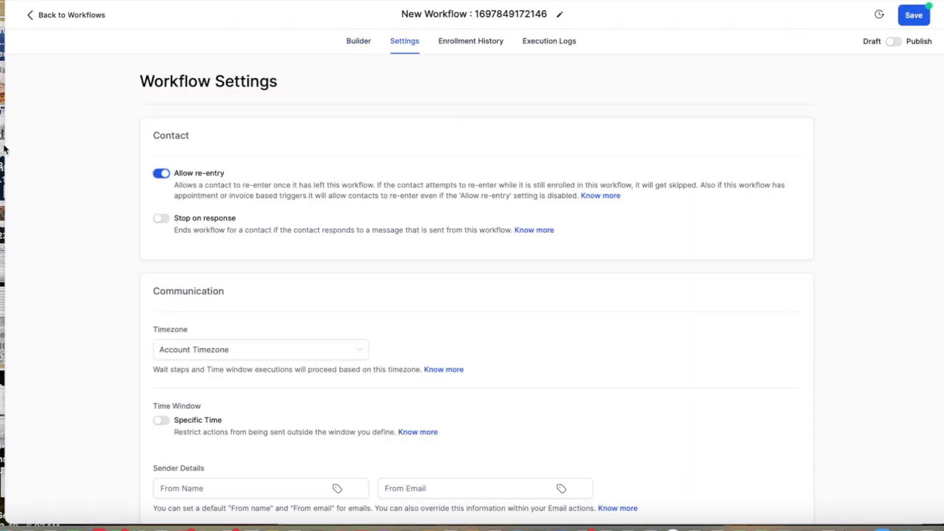
{"action": "left_click", "coordinate": [902, 43]}
Rename the workflow to 'Pipeline Stage Change' and save it
{"action": "triple_click", "coordinate": [445, 14]}
{"action": "type", "text": "Pipel"}
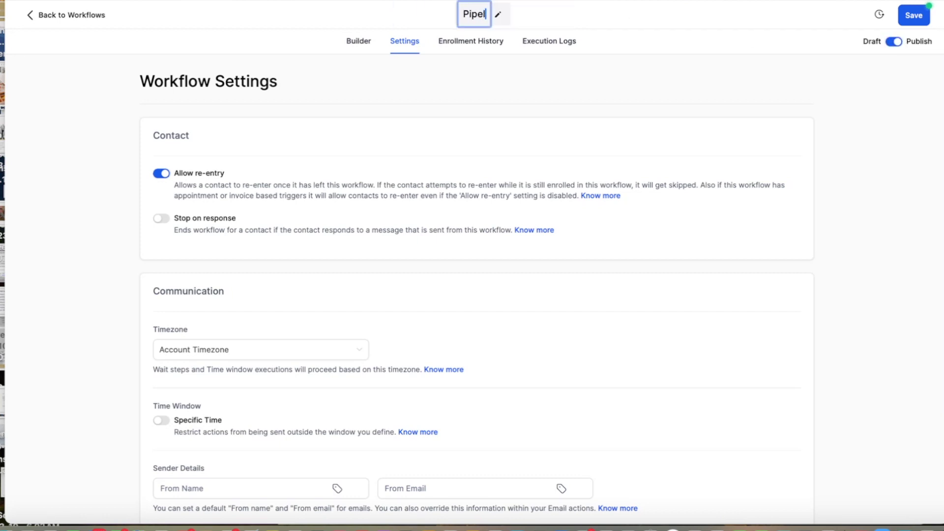
{"action": "type", "text": "ine Stage Cpel"}
{"action": "key", "text": "BackSpace"}
{"action": "key", "text": "BackSpace"}
{"action": "key", "text": "BackSpace"}
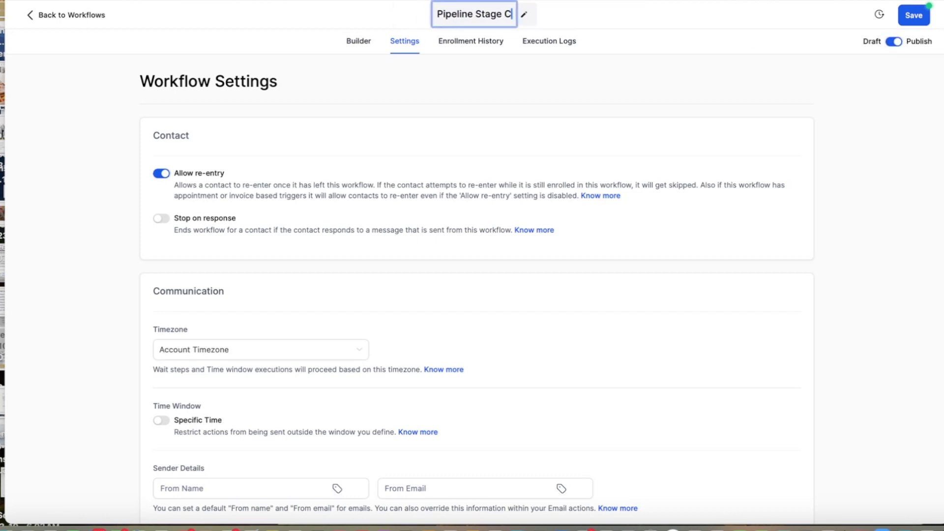
{"action": "type", "text": "hange"}
{"action": "key", "text": "Return"}
{"action": "left_click", "coordinate": [918, 15]}
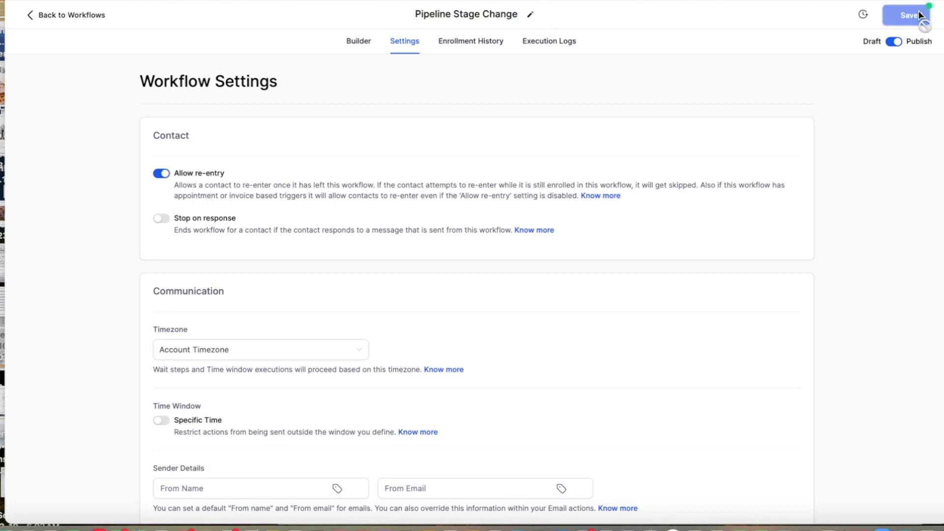
{"action": "left_click", "coordinate": [364, 42]}
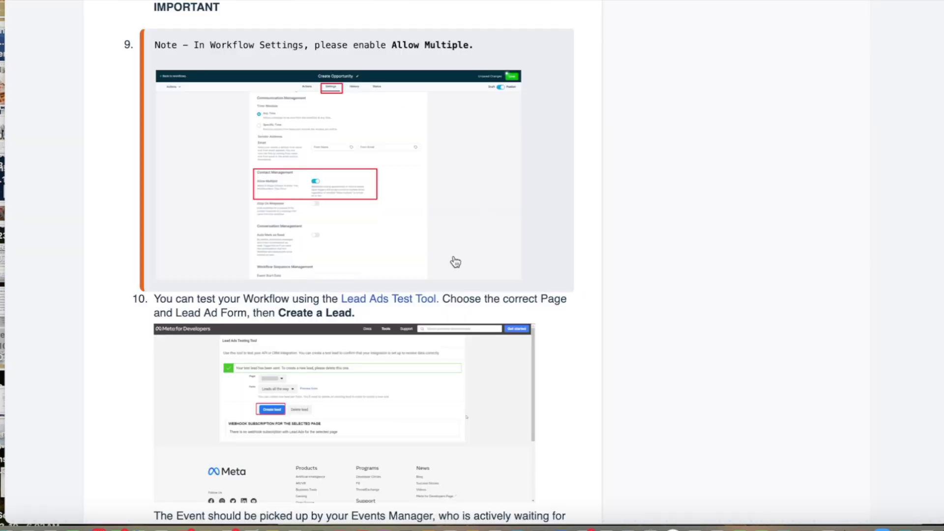
Open the Lead Ads Testing Tool from the guide and select the Systems Kings page
{"action": "left_click", "coordinate": [385, 302]}
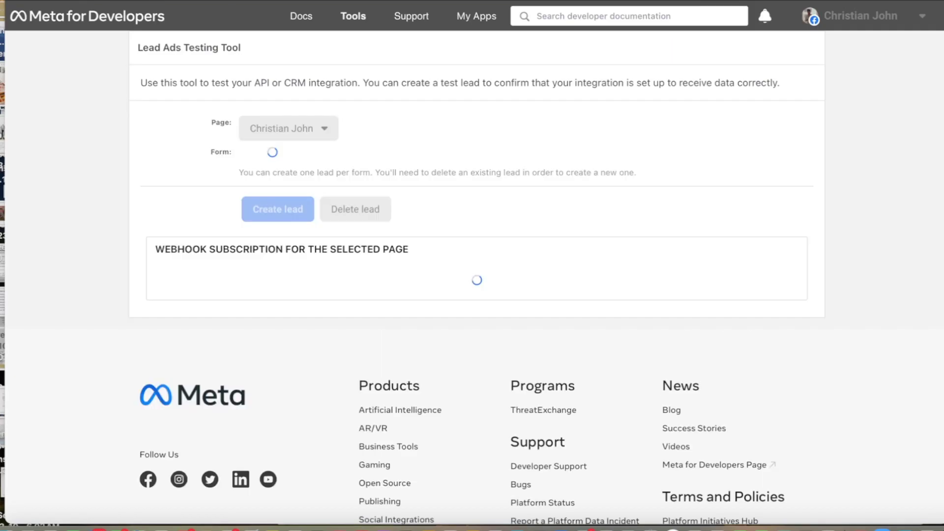
{"action": "key", "text": "super+l"}
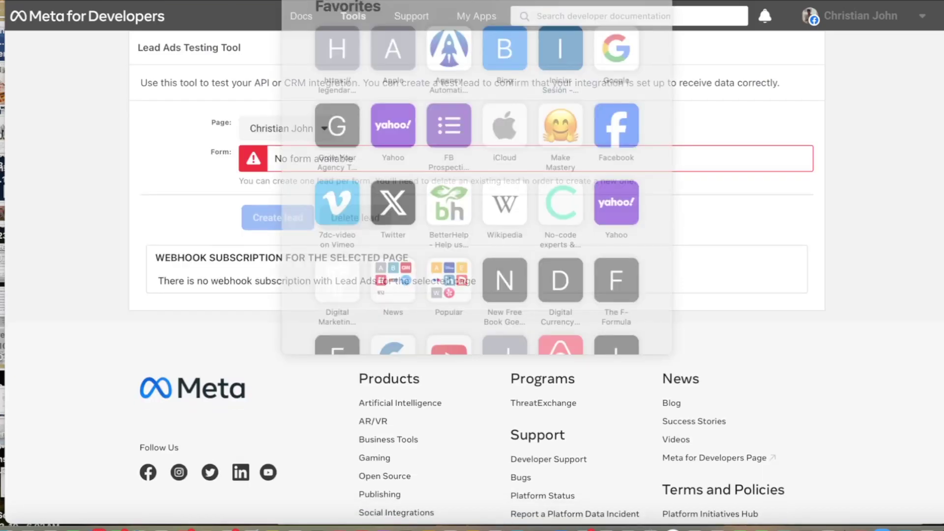
{"action": "key", "text": "Escape"}
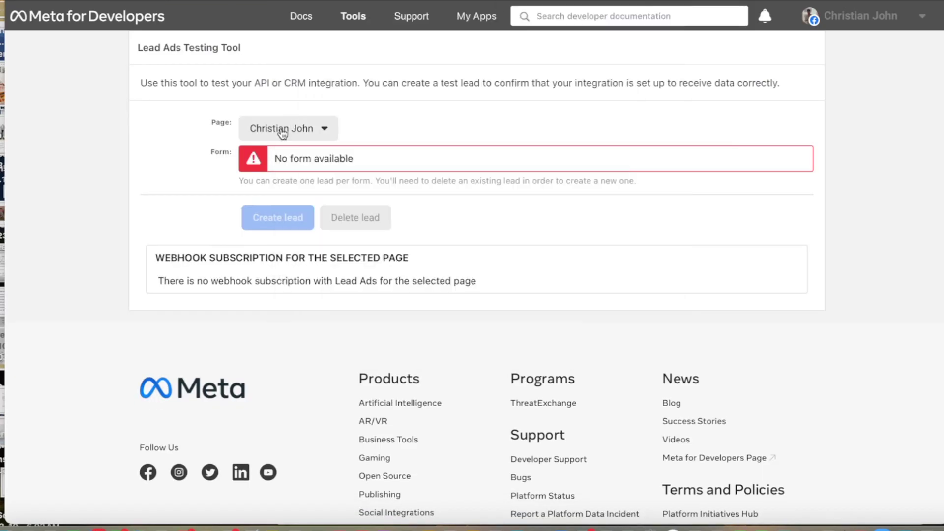
{"action": "left_click", "coordinate": [262, 136]}
{"action": "scroll", "coordinate": [365, 305], "scroll_direction": "down", "scroll_amount": 1}
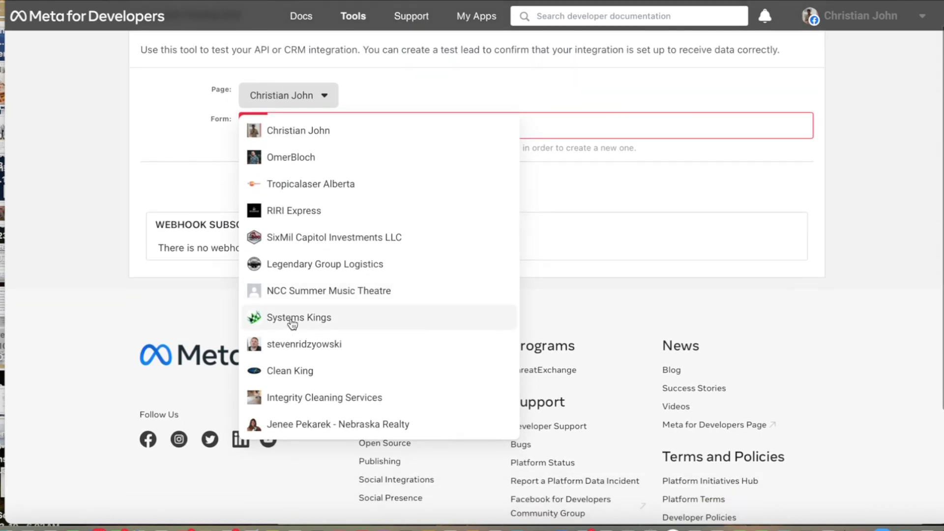
{"action": "left_click", "coordinate": [269, 319]}
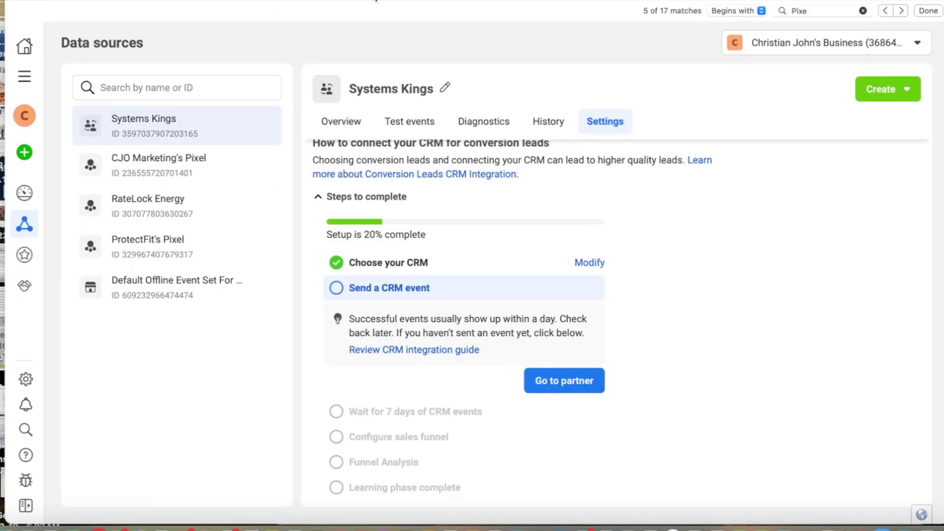
Switch through the setup guide and lead-tracking browser tabs
{"action": "left_click", "coordinate": [393, 1]}
{"action": "left_click", "coordinate": [423, 1]}
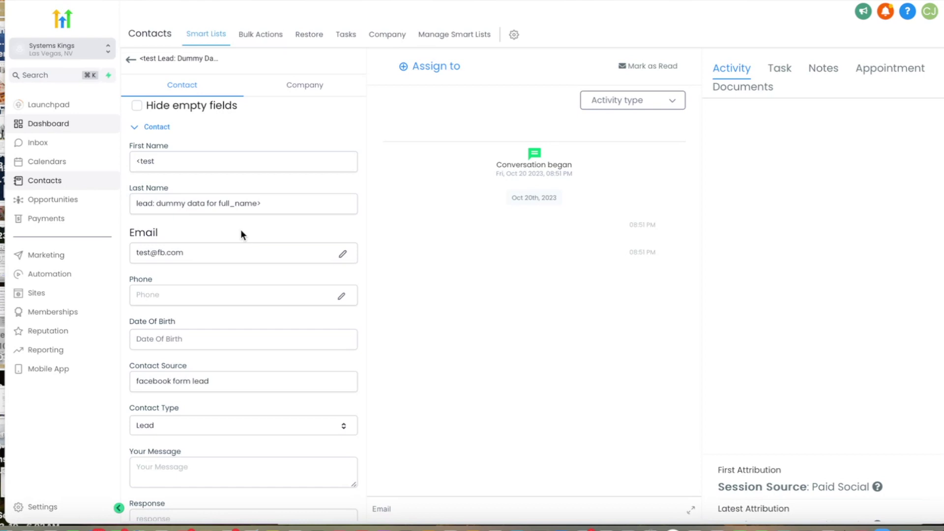
Review the test contact's activity, then check Enrollment History of New Facebook Lead to pipeline
{"action": "scroll", "coordinate": [241, 229], "scroll_direction": "down", "scroll_amount": 10}
{"action": "scroll", "coordinate": [240, 229], "scroll_direction": "up", "scroll_amount": 6}
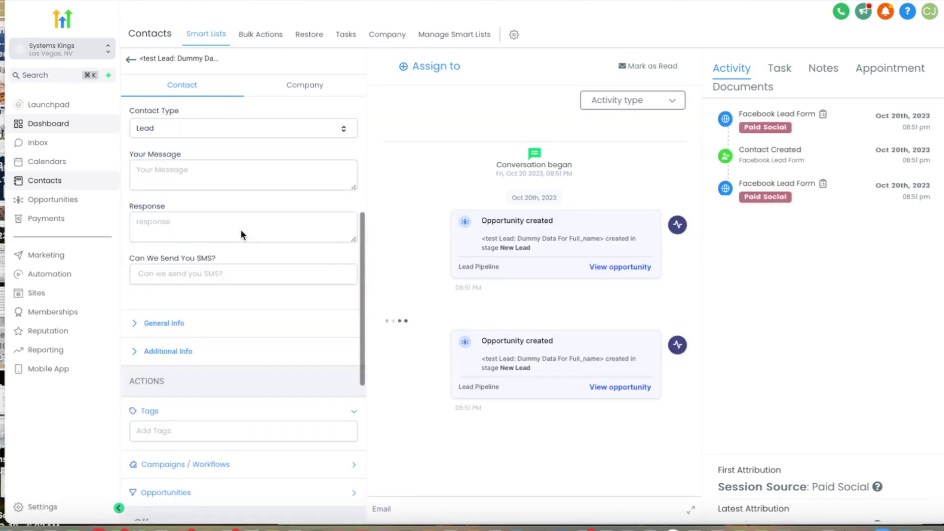
{"action": "scroll", "coordinate": [240, 229], "scroll_direction": "up", "scroll_amount": 6}
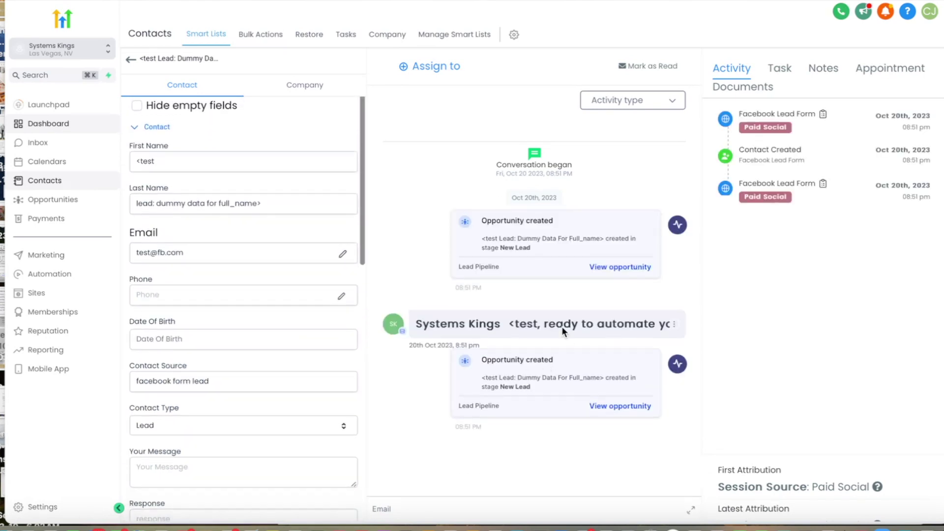
{"action": "left_click", "coordinate": [132, 62]}
{"action": "left_click", "coordinate": [46, 279]}
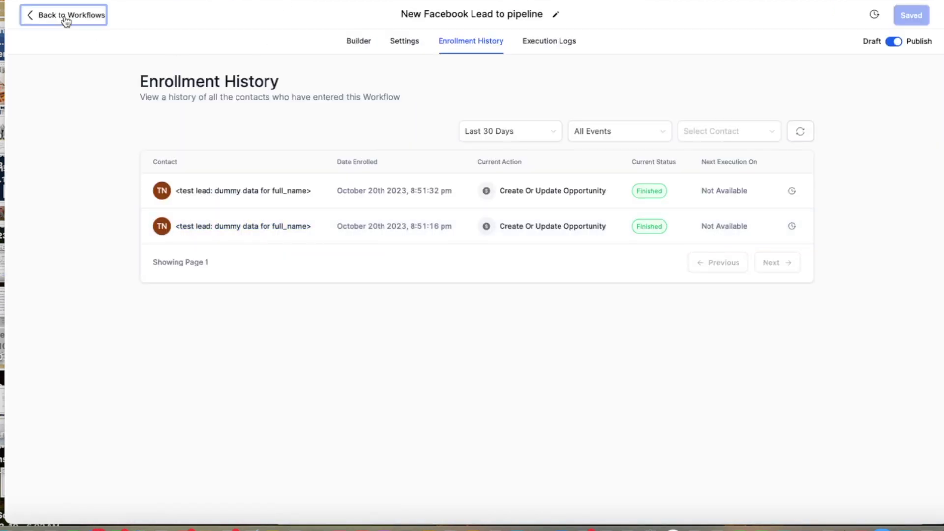
{"action": "left_click", "coordinate": [65, 16]}
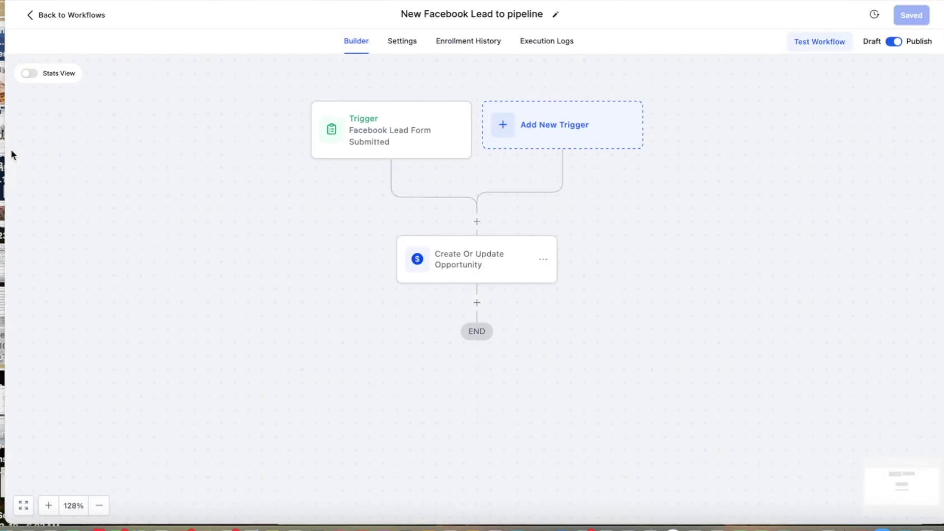
{"action": "left_click", "coordinate": [468, 40]}
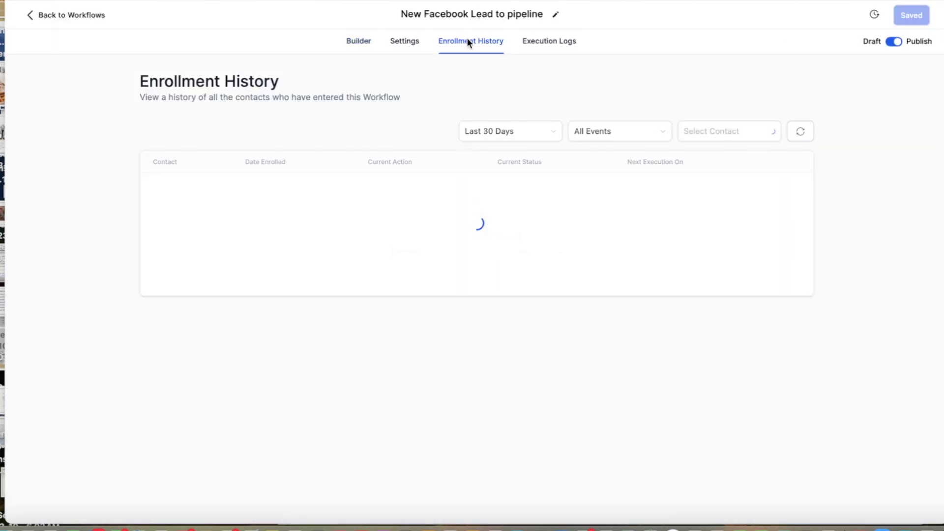